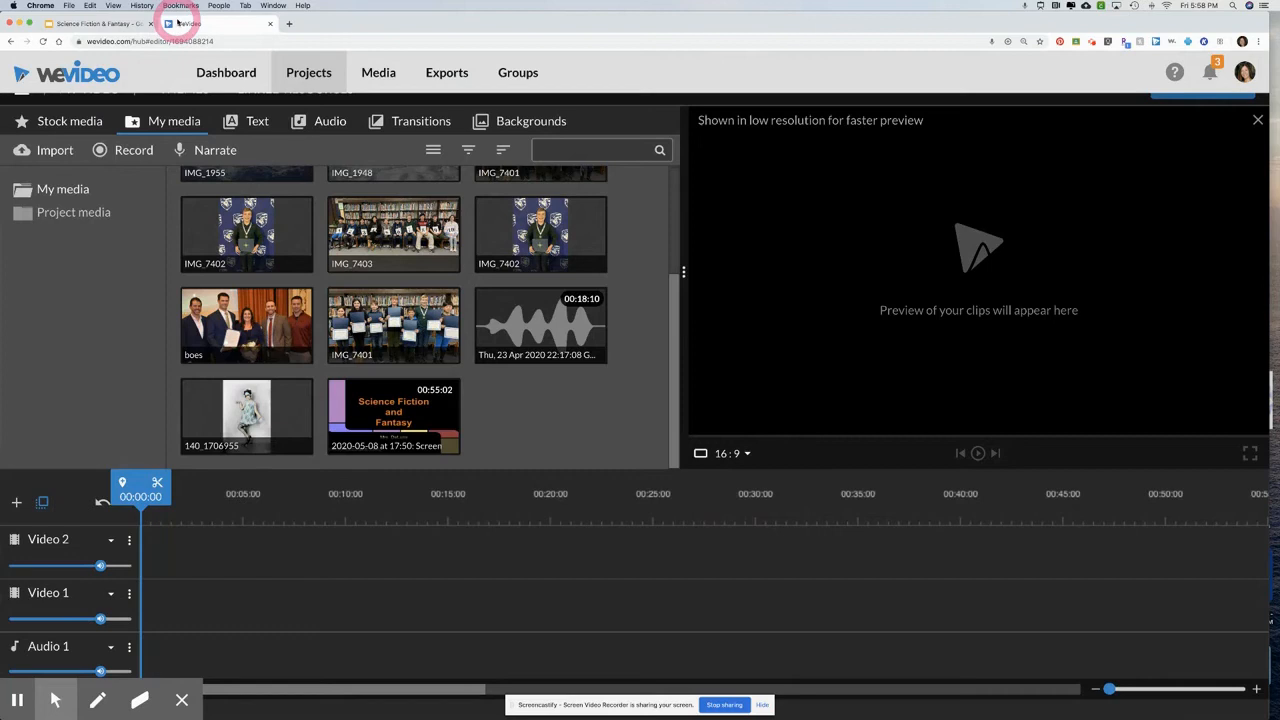
# Start a new project from the projects list and title it "Google Slides Presentation"
pyautogui.click(308, 80)
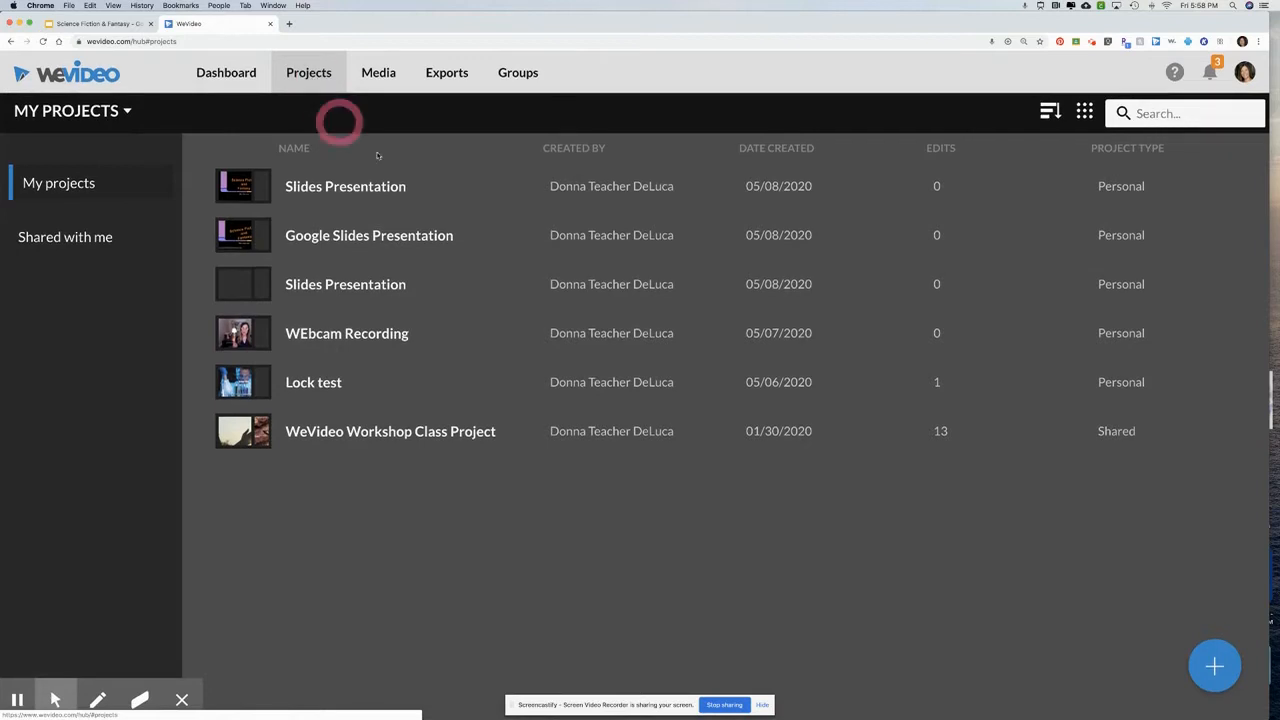
pyautogui.click(1214, 666)
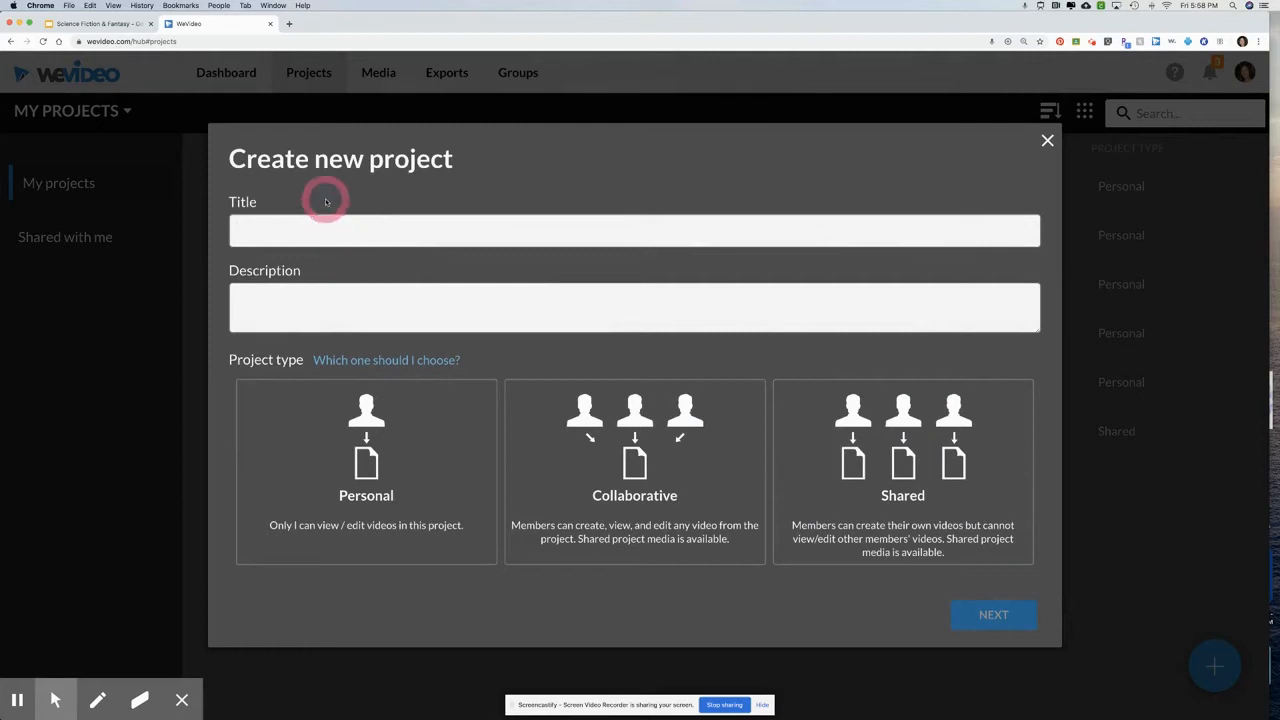
pyautogui.write('Google S')
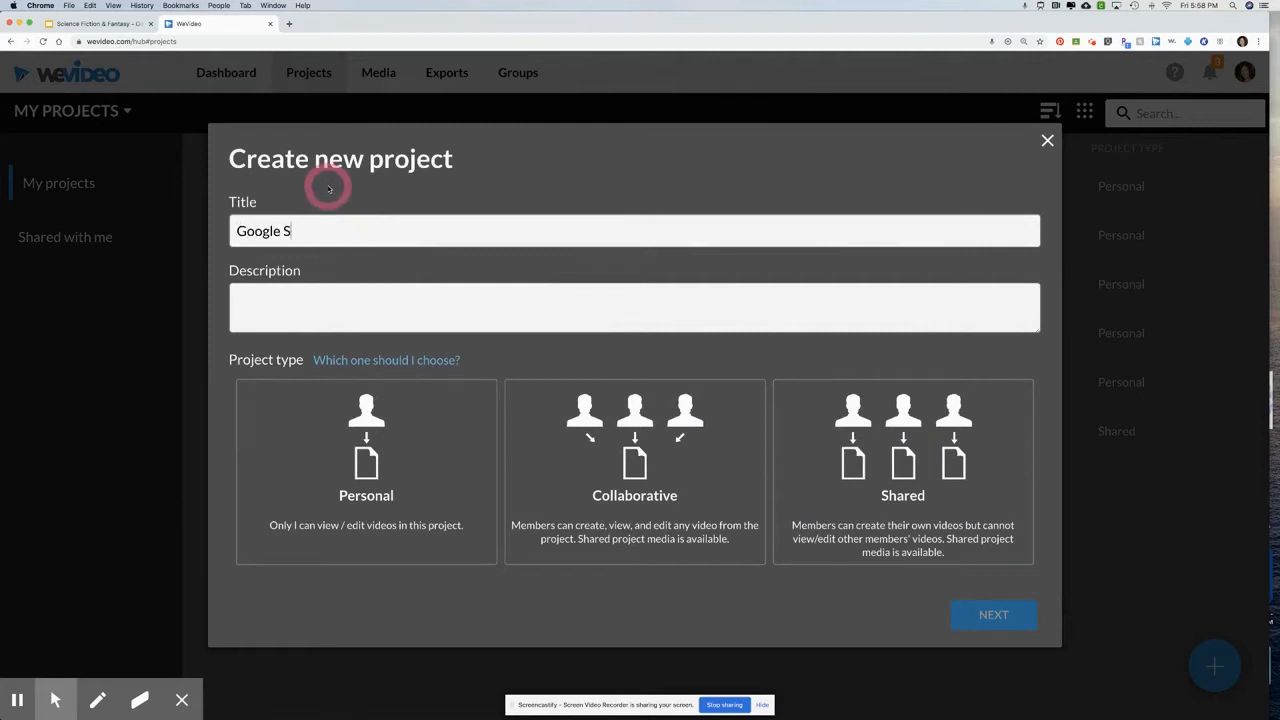
pyautogui.write('lides Presentation')
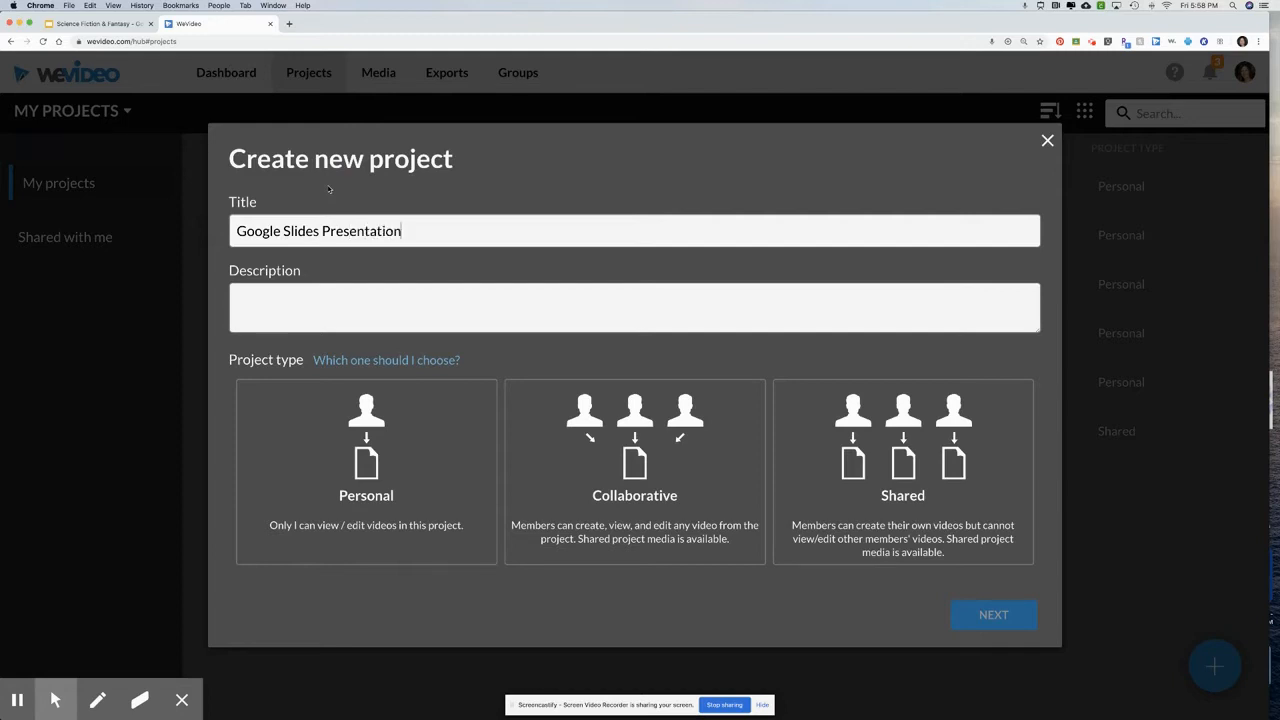
pyautogui.click(292, 292)
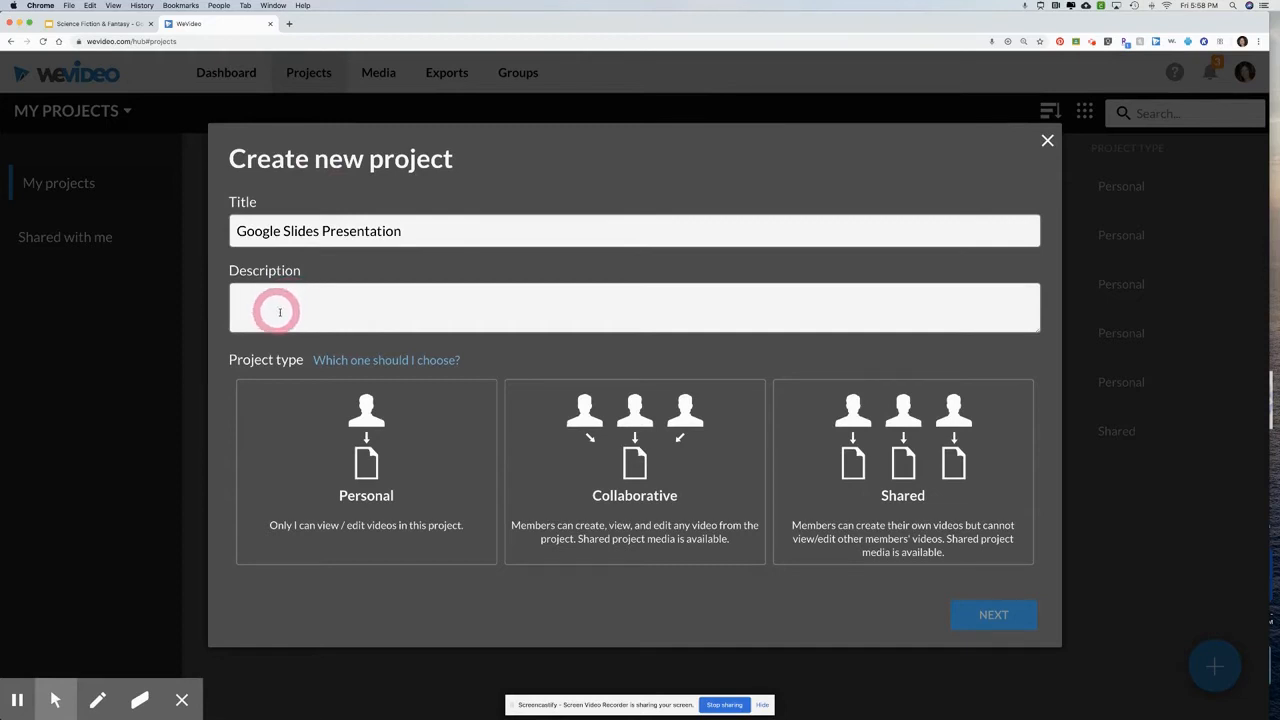
pyautogui.click(368, 460)
pyautogui.click(666, 460)
pyautogui.click(914, 488)
pyautogui.click(375, 490)
pyautogui.click(590, 492)
pyautogui.click(851, 482)
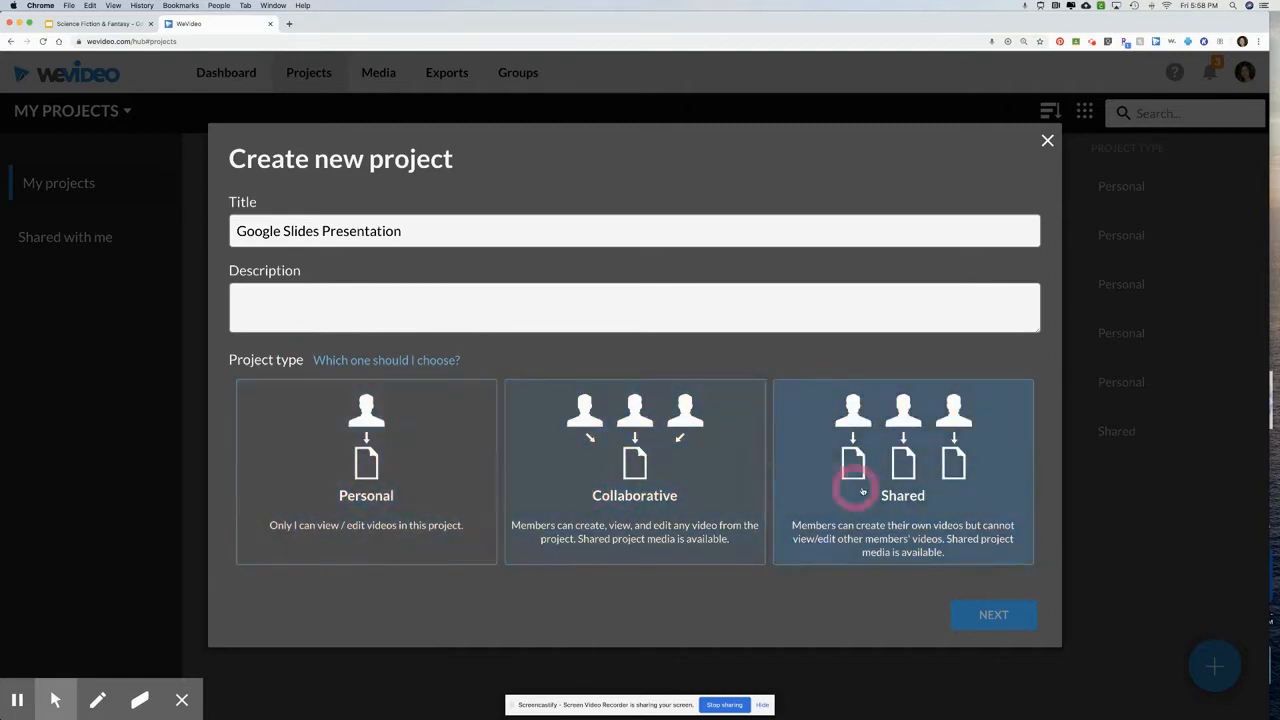
# Make the project type Personal and create the project without adding any media
pyautogui.click(352, 478)
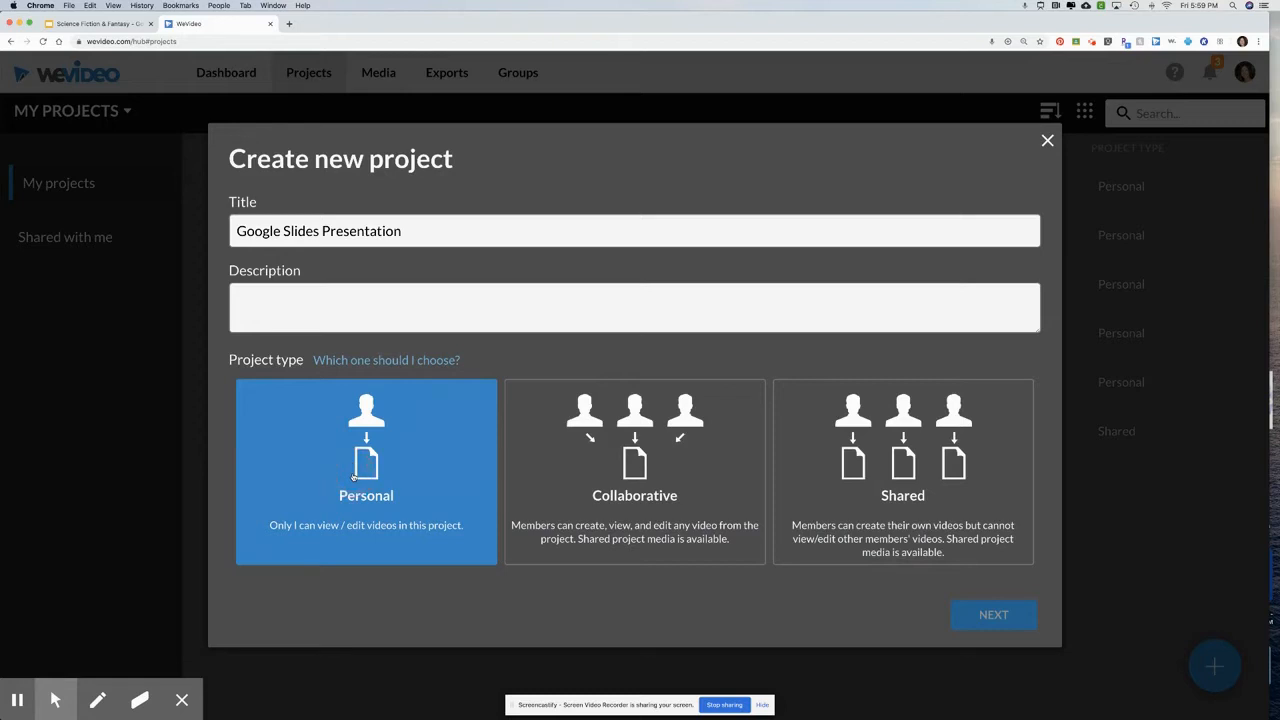
pyautogui.click(374, 452)
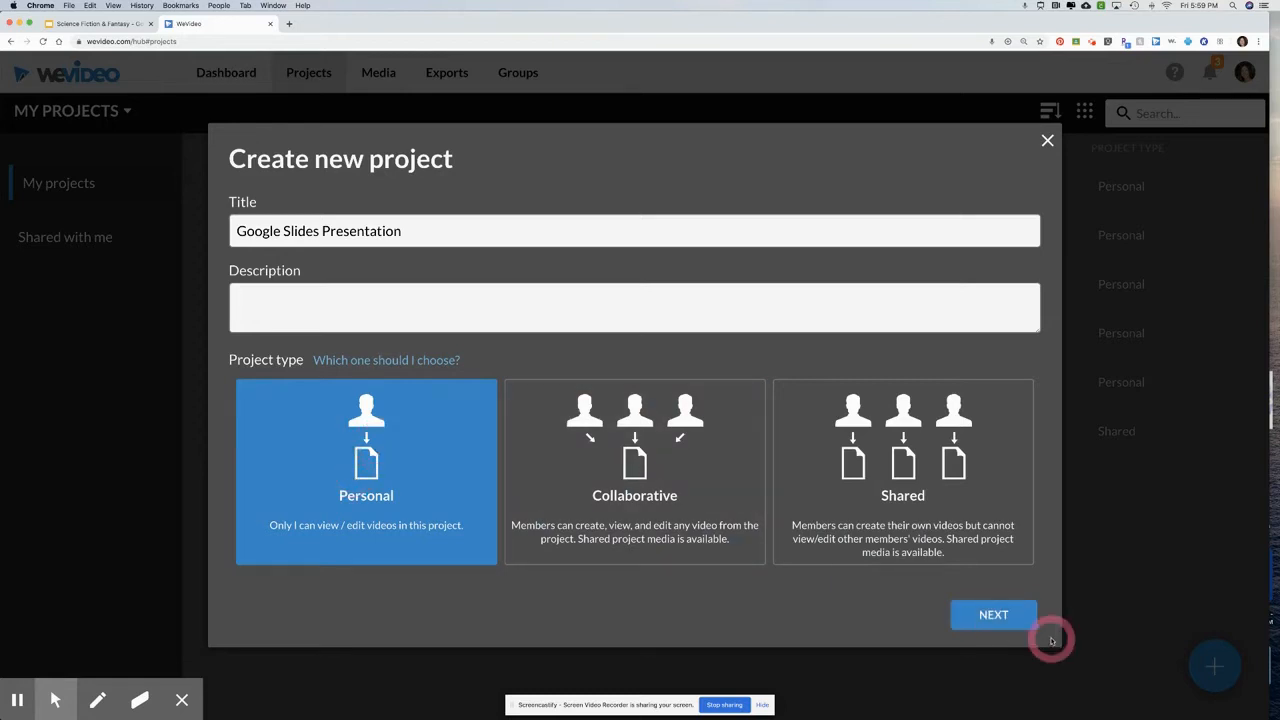
pyautogui.click(991, 613)
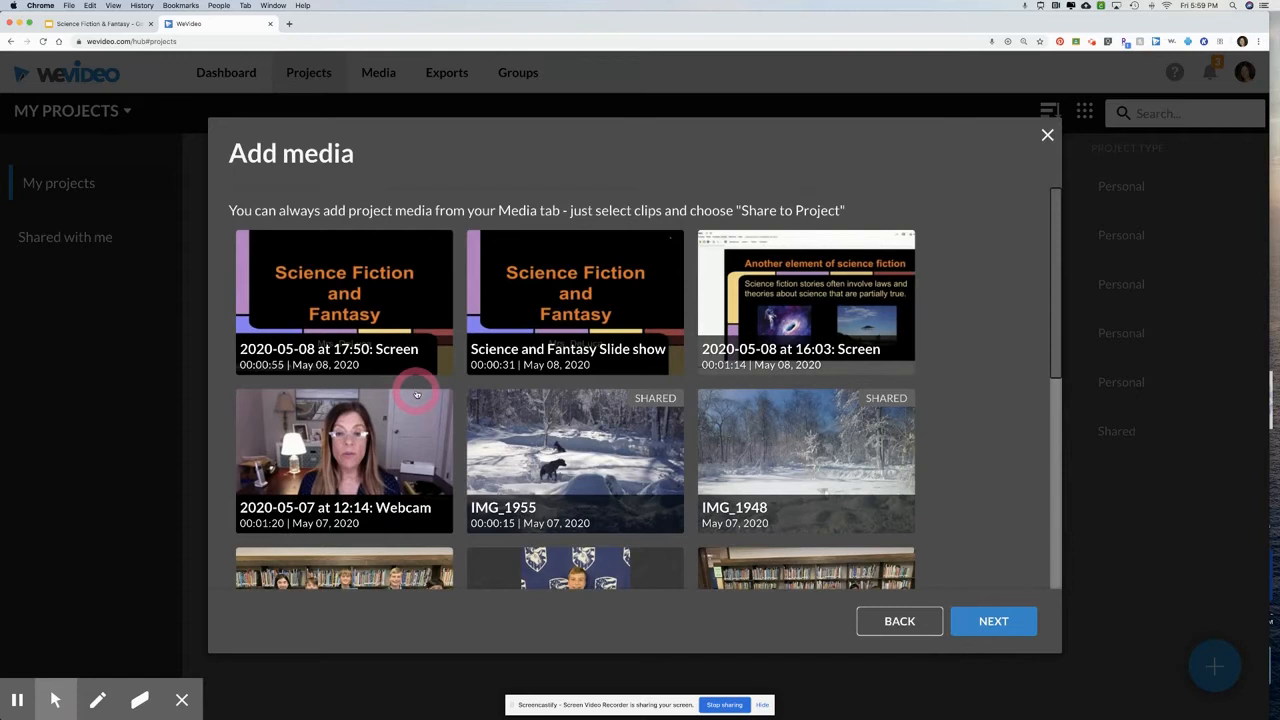
pyautogui.click(993, 621)
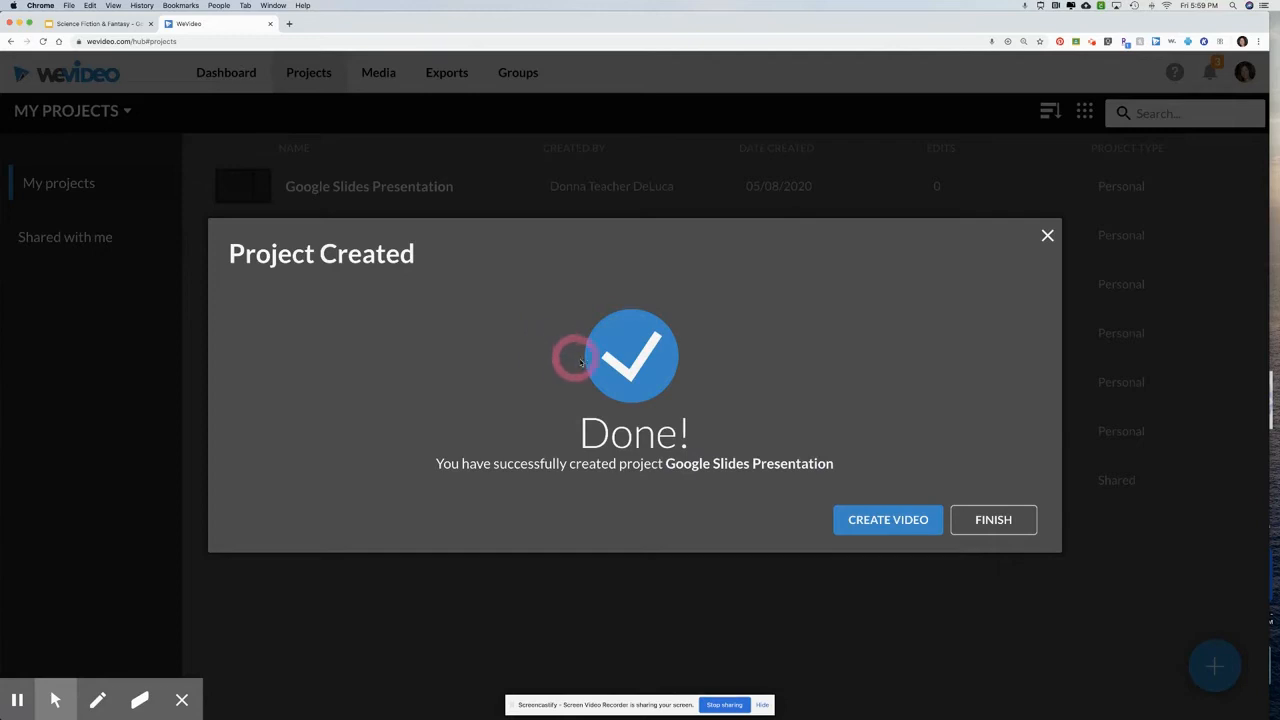
# Create a video in the new project from a blank edit and open it in the editor
pyautogui.click(884, 522)
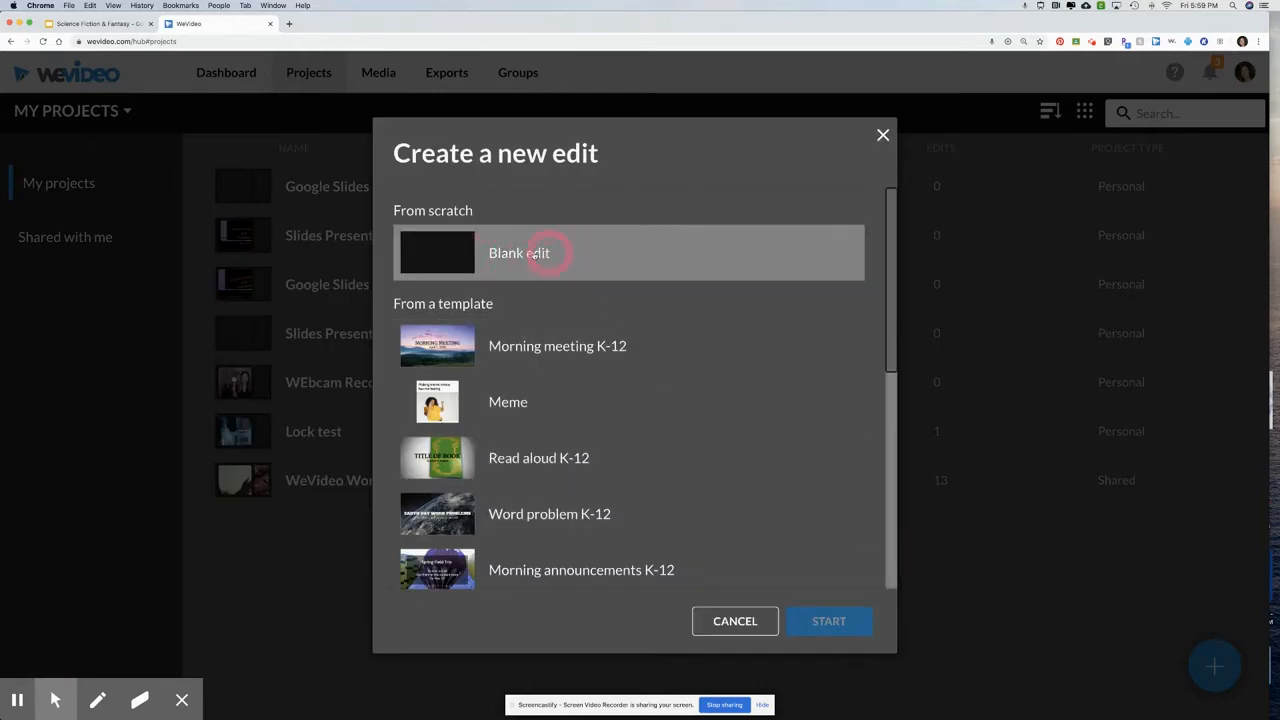
pyautogui.click(460, 256)
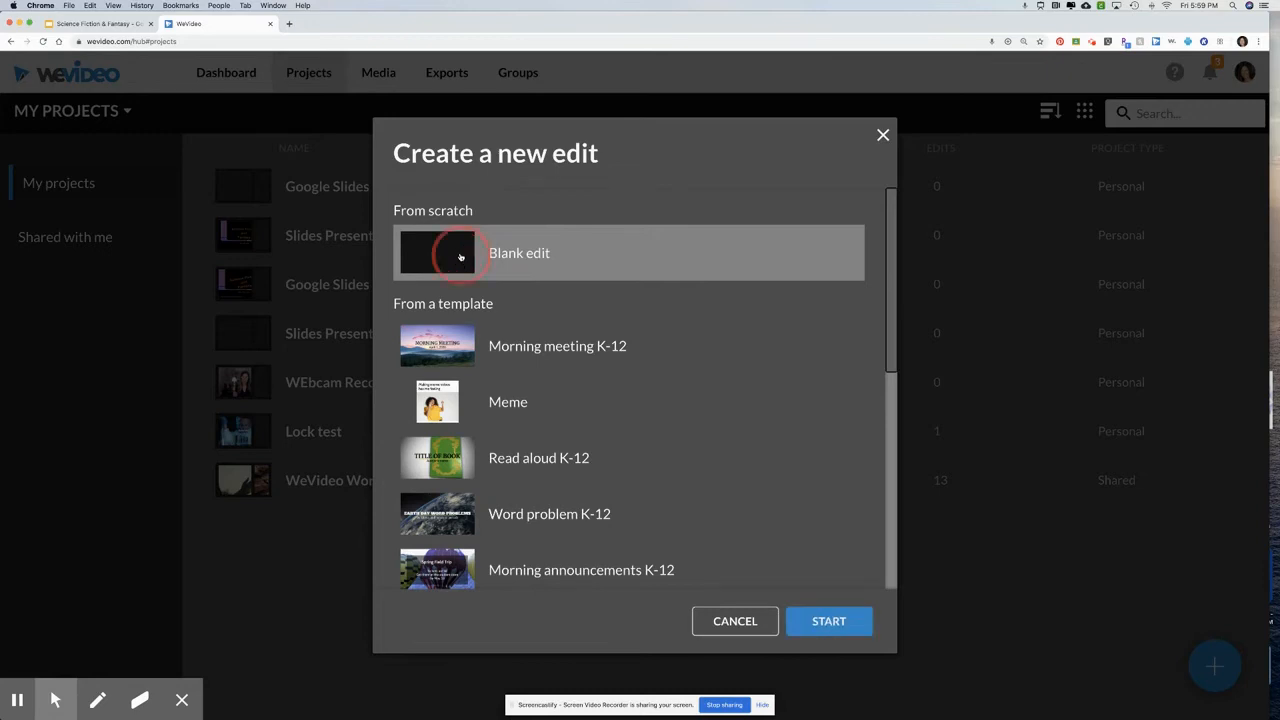
pyautogui.click(830, 622)
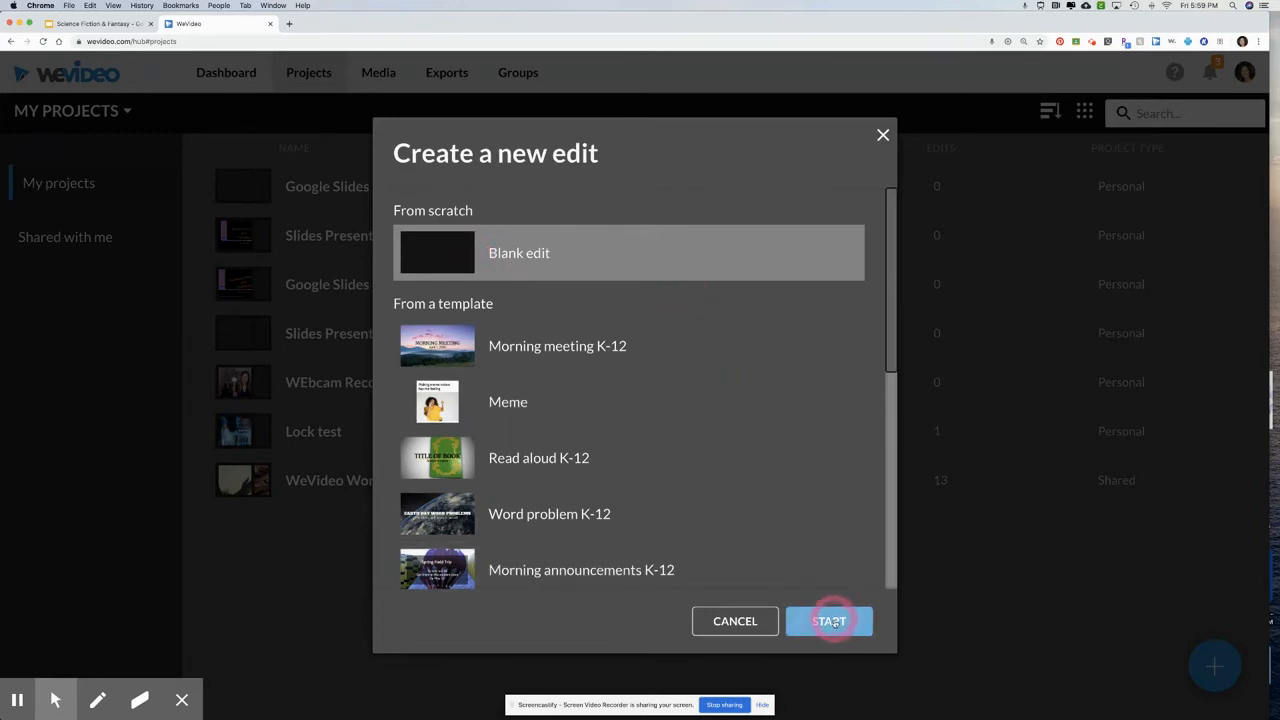
pyautogui.click(834, 624)
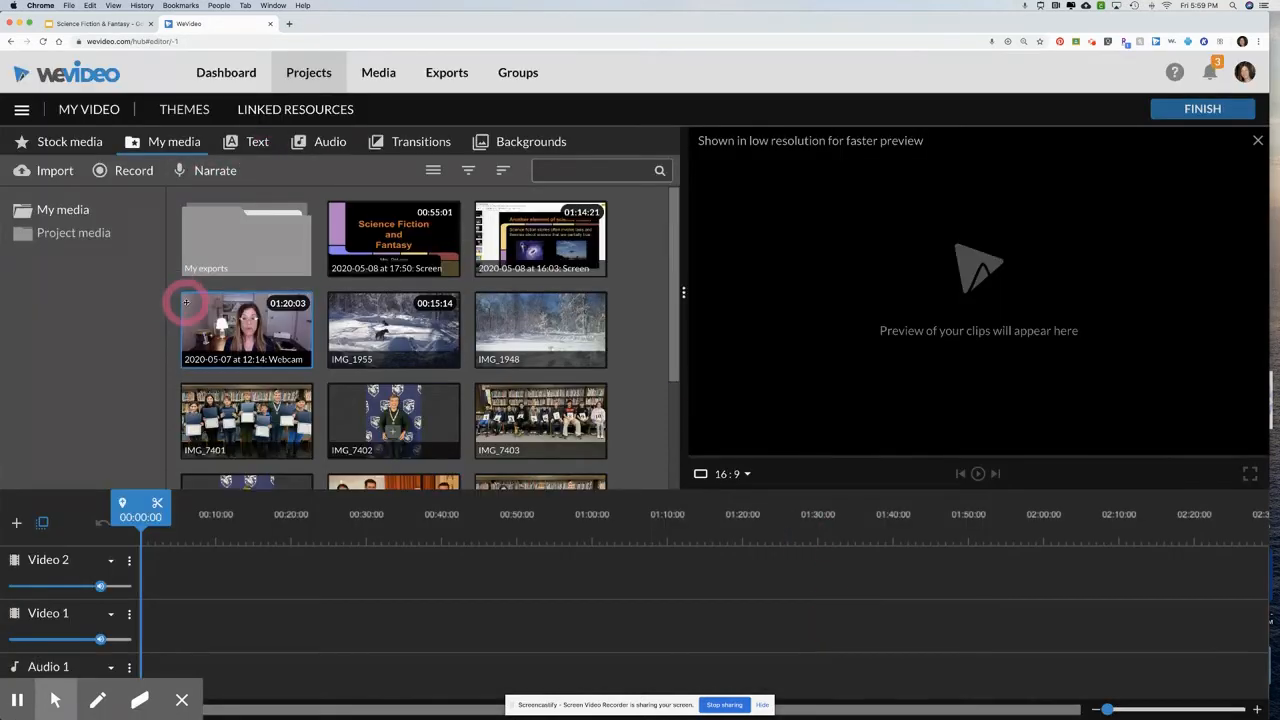
pyautogui.click(213, 313)
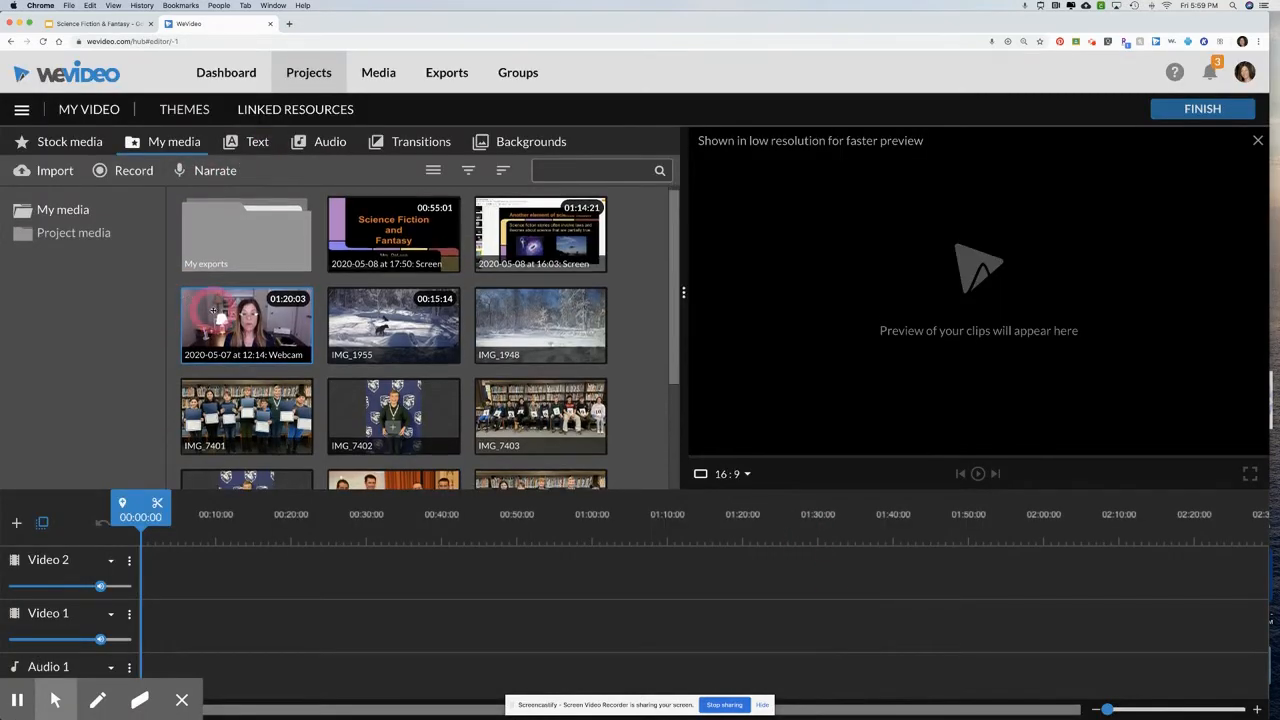
pyautogui.click(212, 311)
pyautogui.click(124, 150)
pyautogui.click(158, 140)
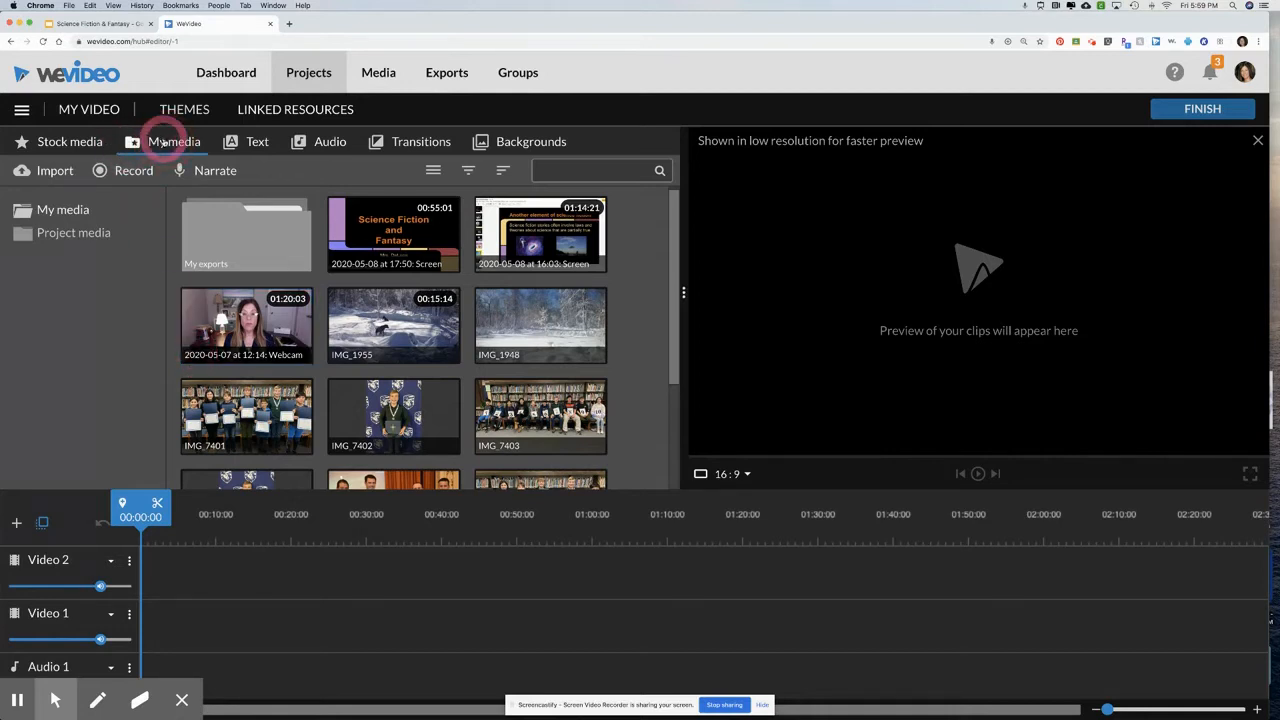
pyautogui.click(22, 171)
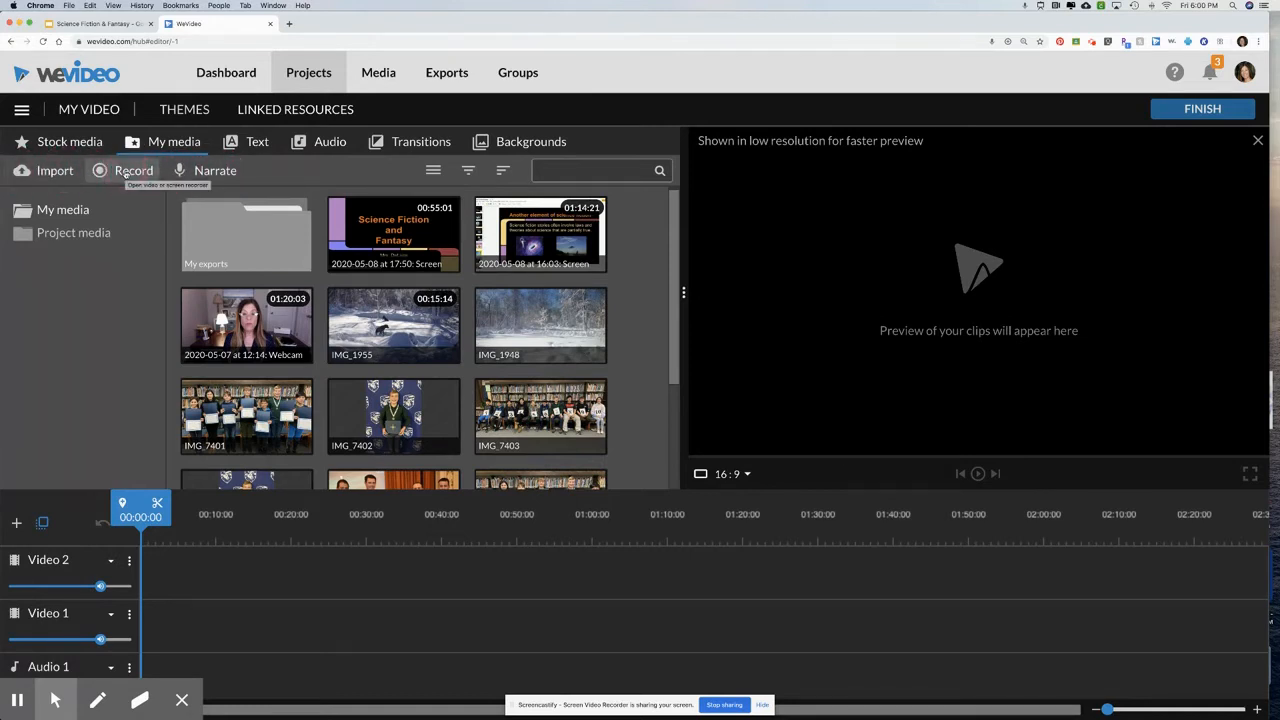
# Start setting up a new recording with Screen as the only recording source
pyautogui.click(125, 172)
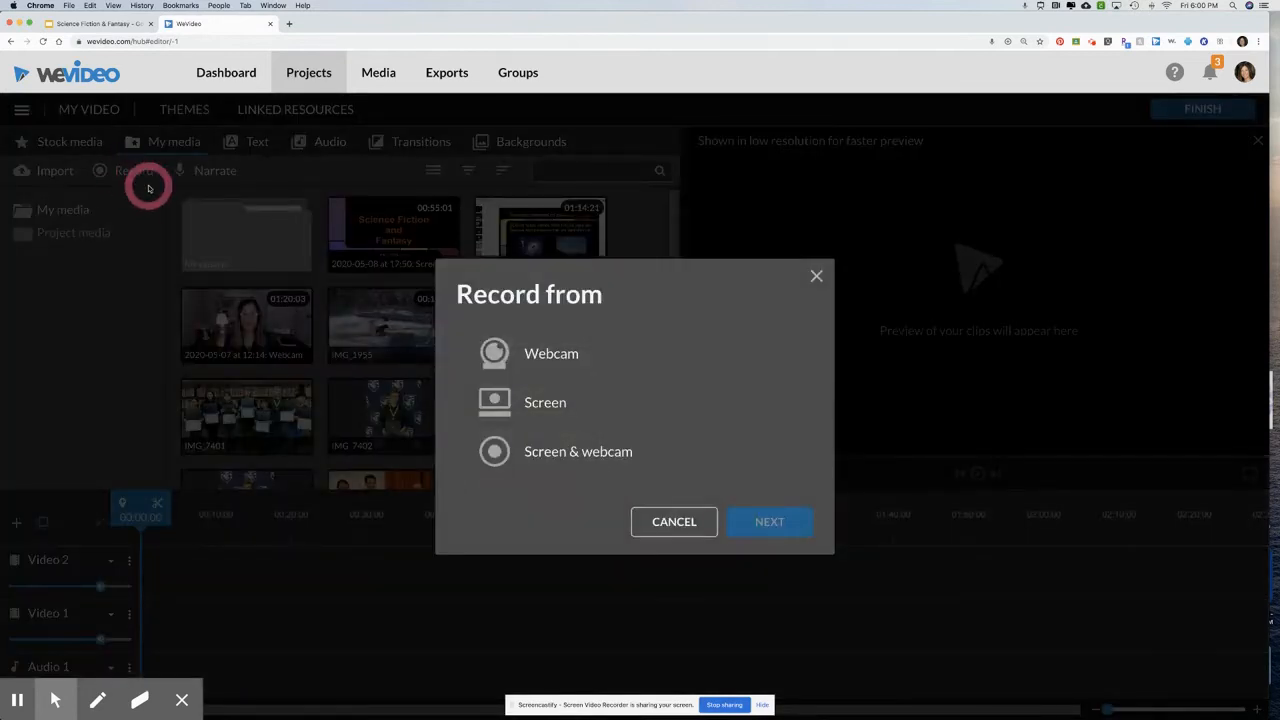
pyautogui.click(563, 360)
pyautogui.click(557, 401)
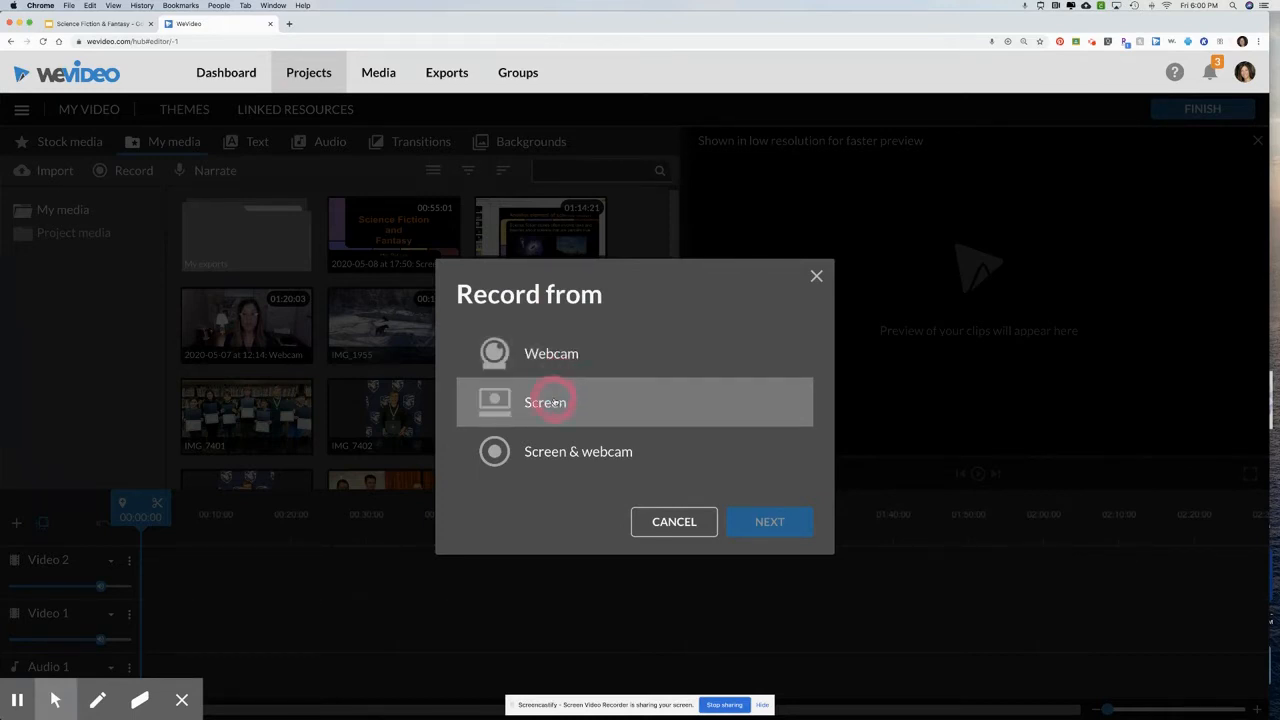
pyautogui.click(555, 402)
pyautogui.click(557, 450)
pyautogui.click(558, 450)
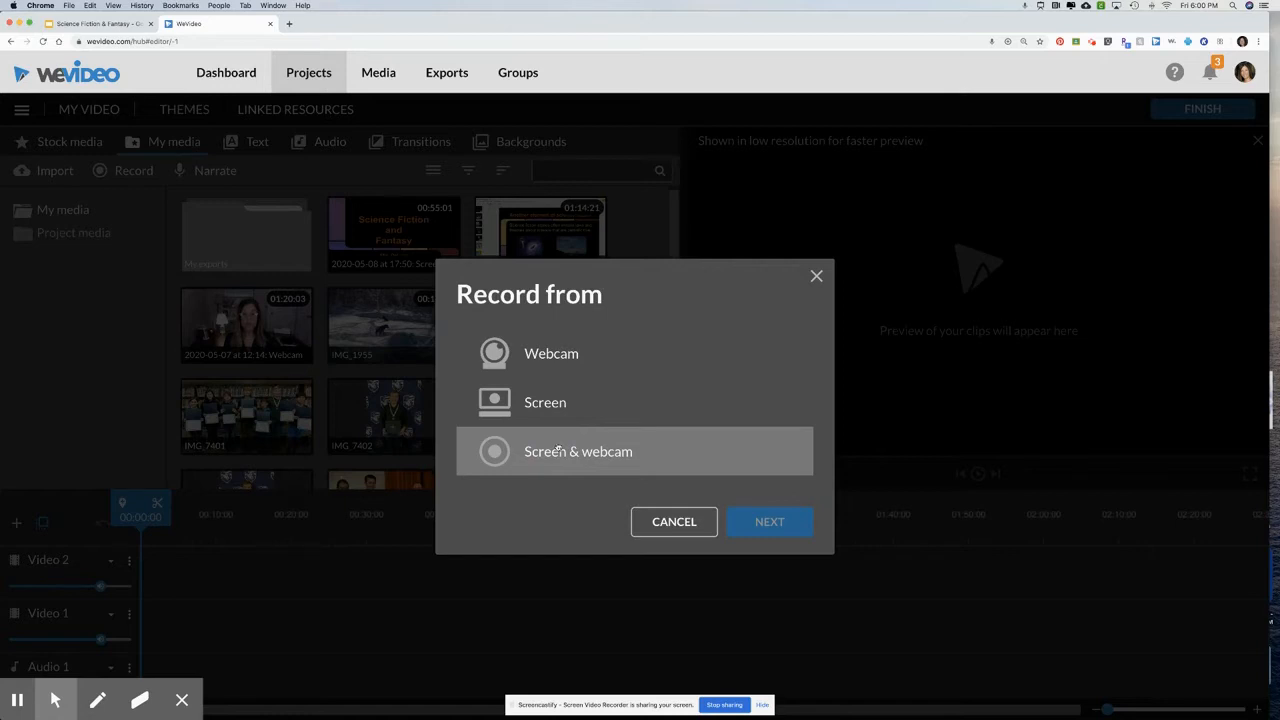
pyautogui.click(559, 451)
pyautogui.click(585, 457)
pyautogui.click(547, 402)
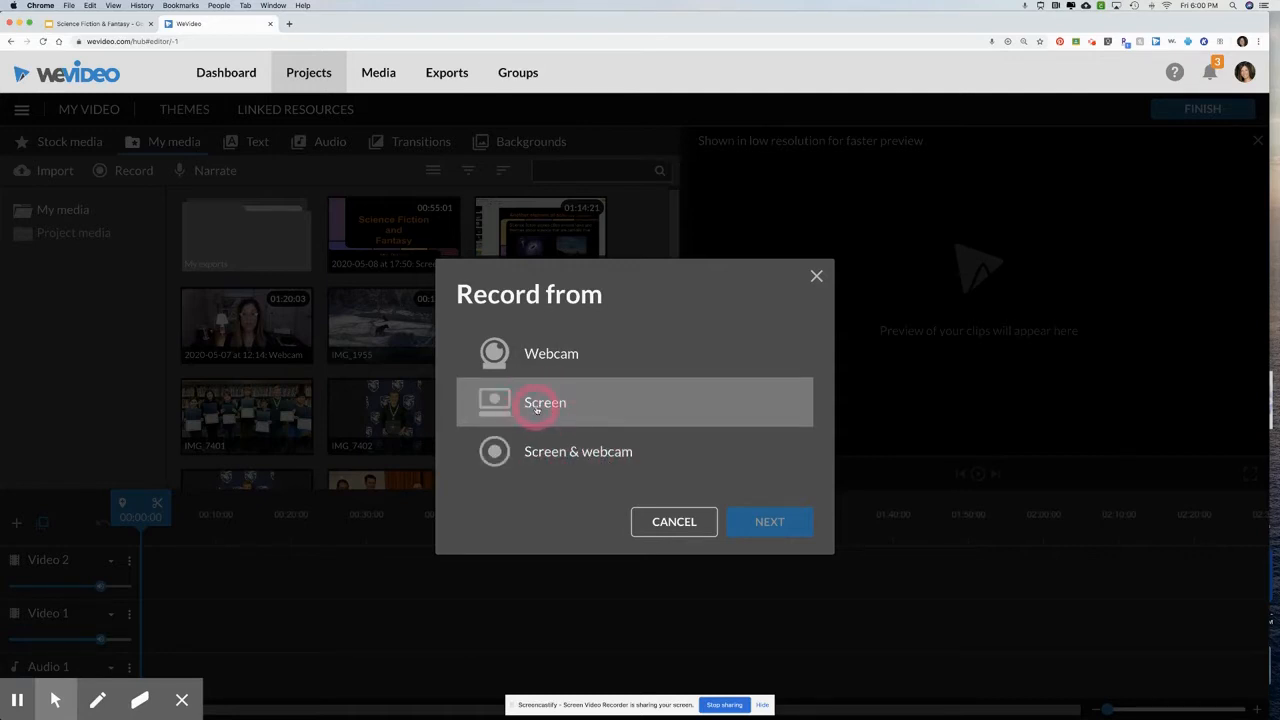
pyautogui.click(771, 512)
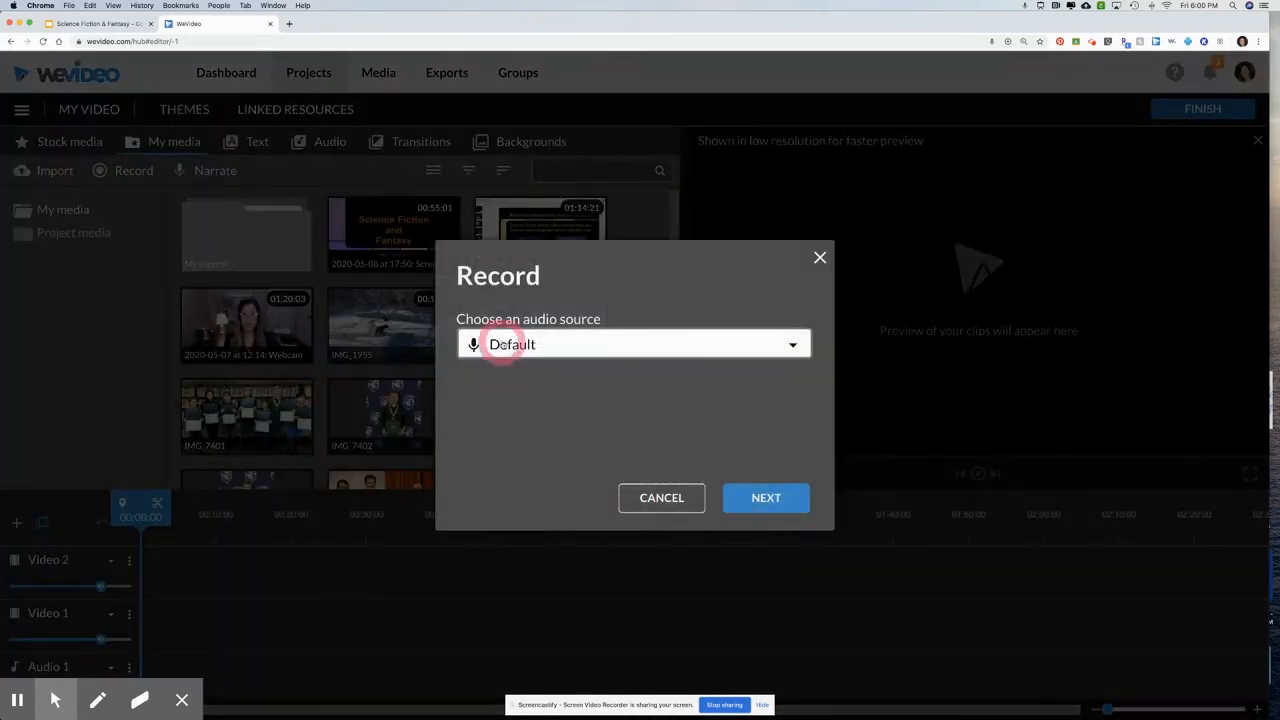
# Set the recording's audio source to Internal Microphone (Built-in) and continue to screen sharing
pyautogui.click(790, 346)
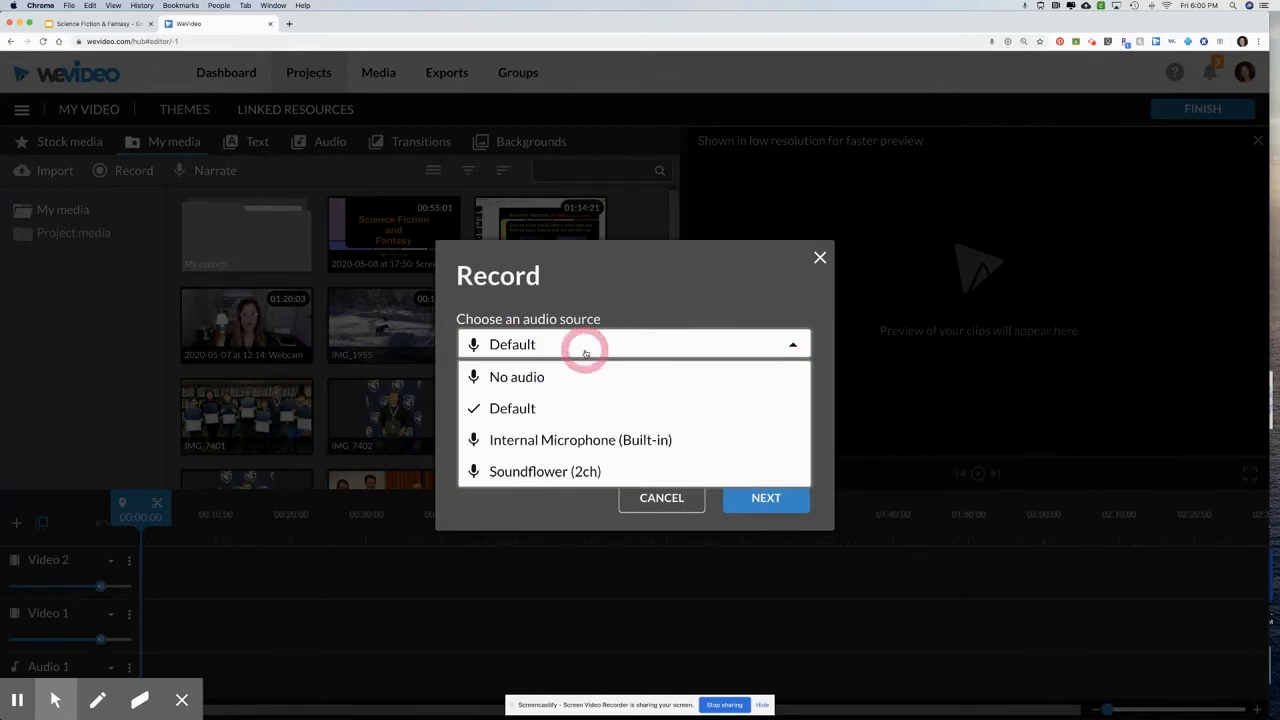
pyautogui.click(560, 438)
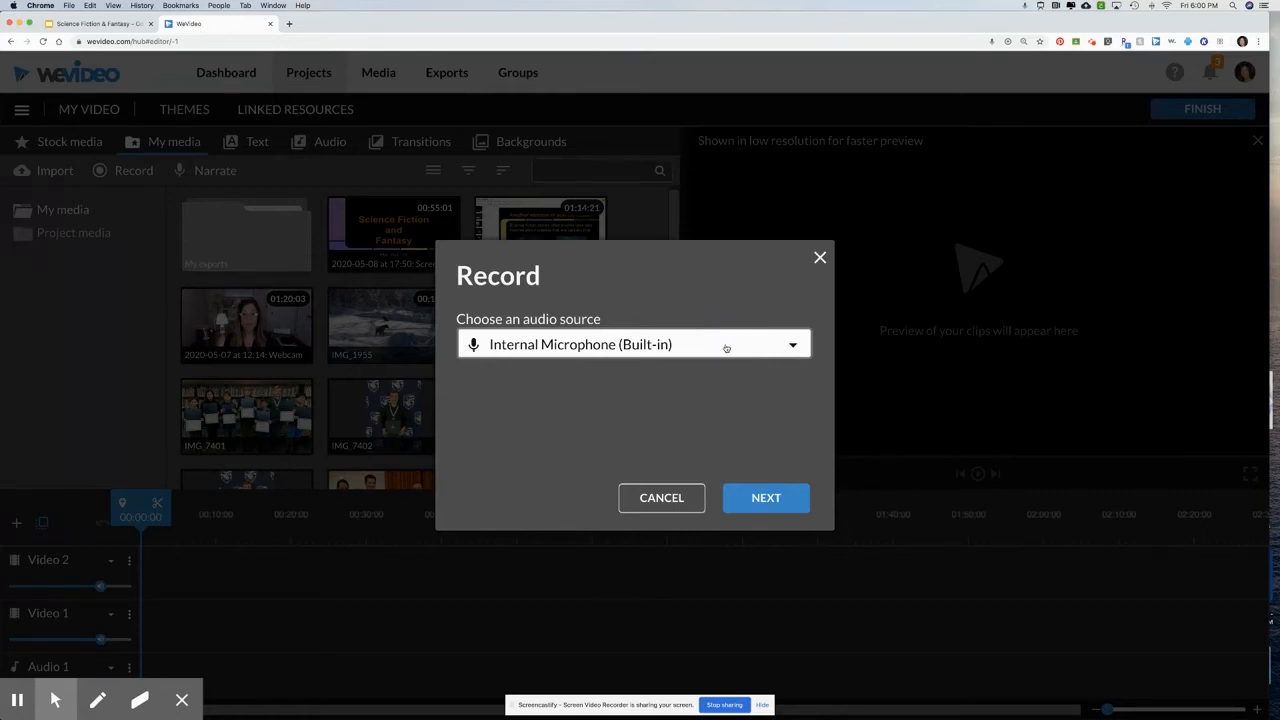
pyautogui.click(762, 497)
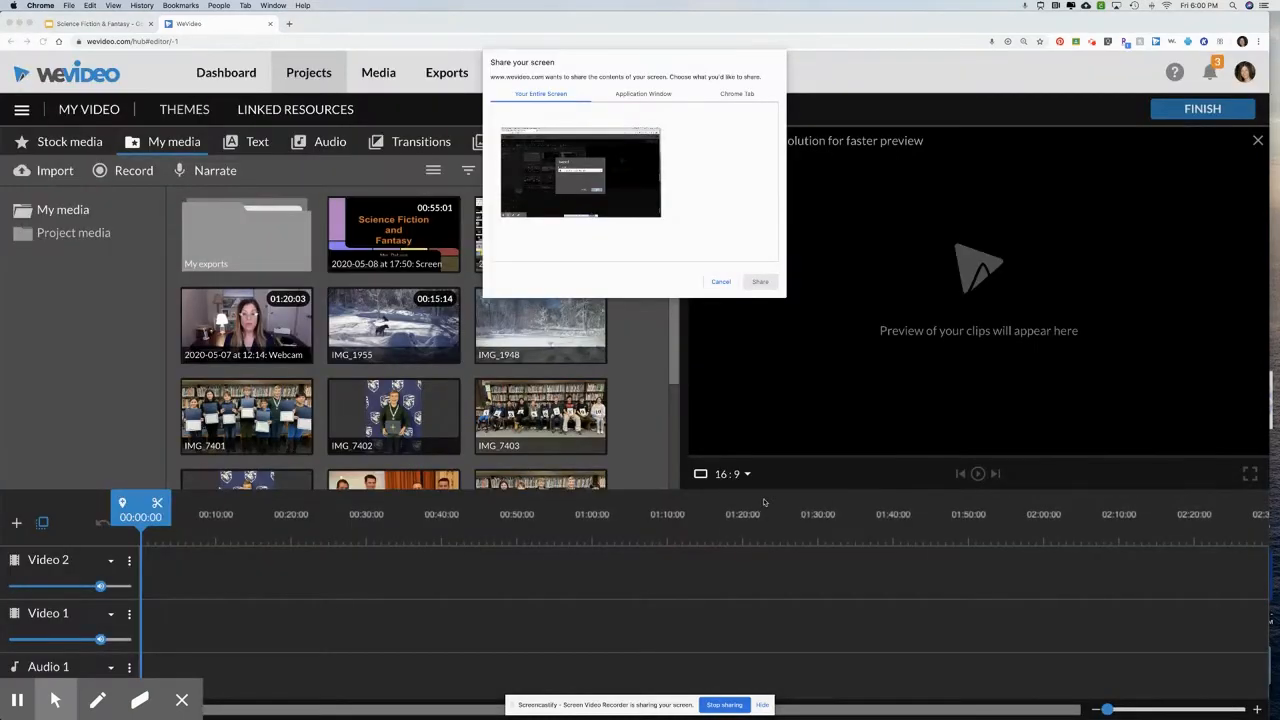
# Share the "Science Fiction & Fantasy - Google Slides" Chrome tab as the content to record
pyautogui.click(530, 100)
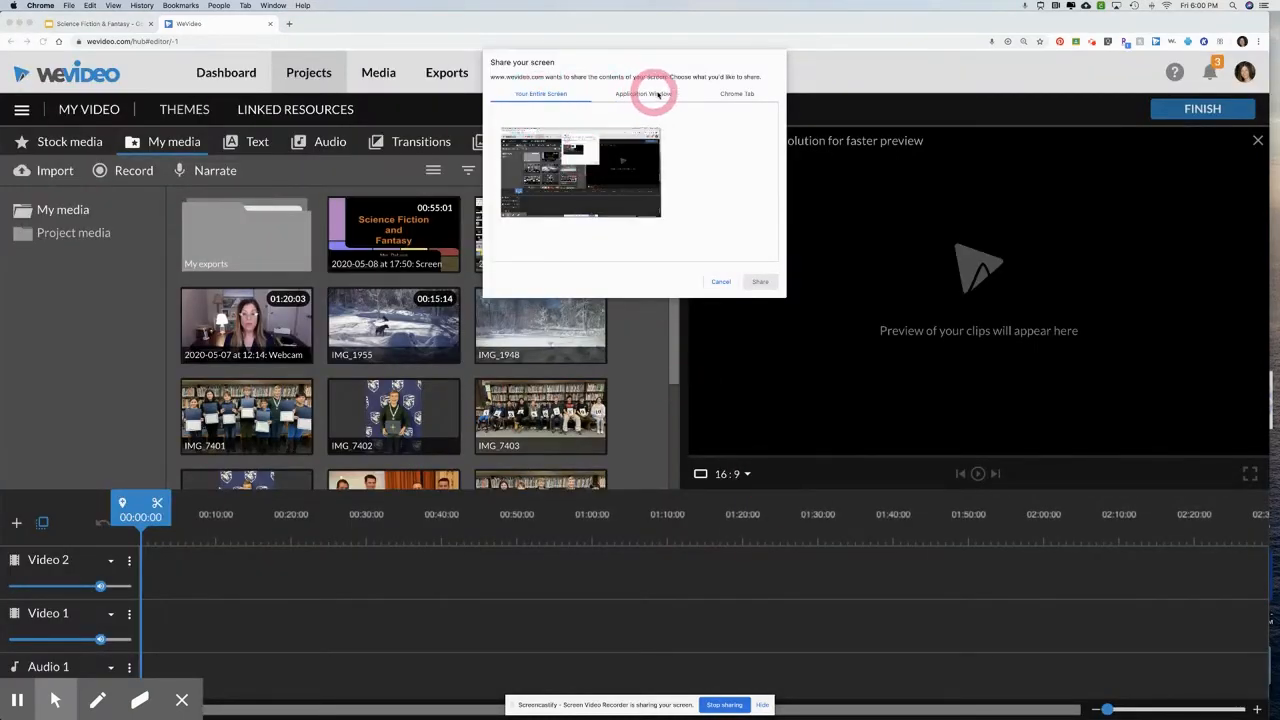
pyautogui.click(590, 190)
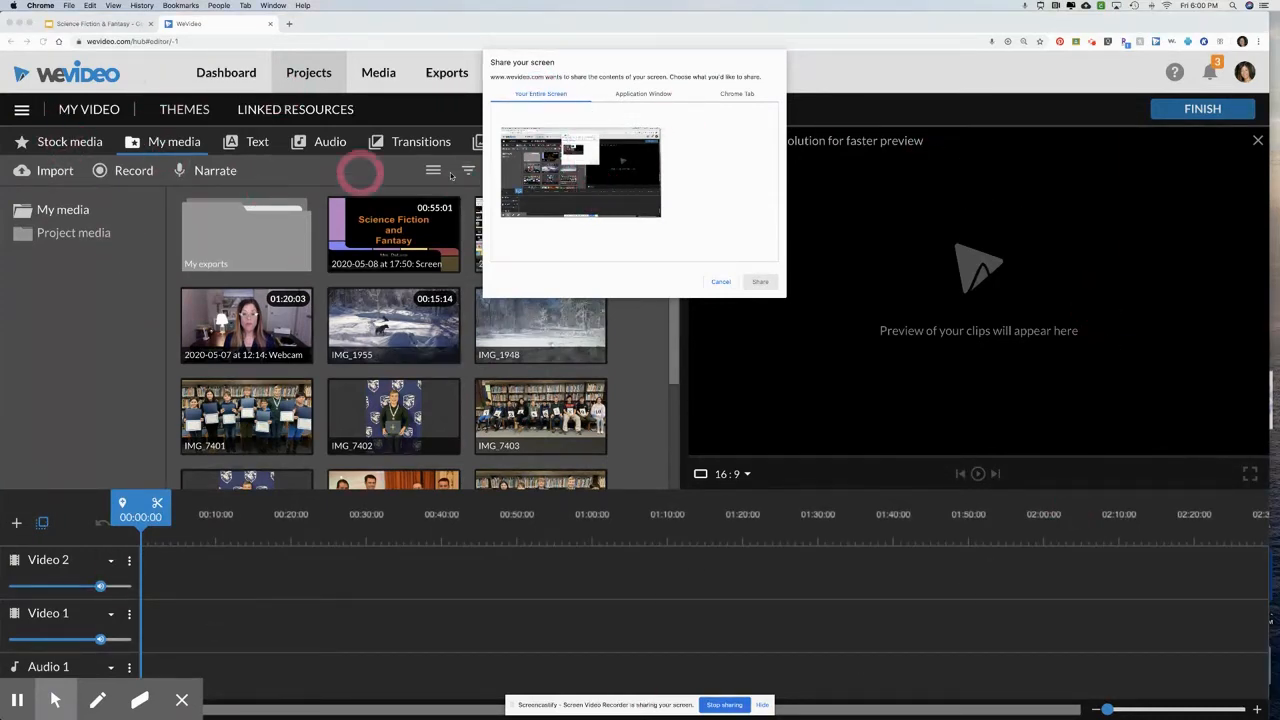
pyautogui.click(640, 94)
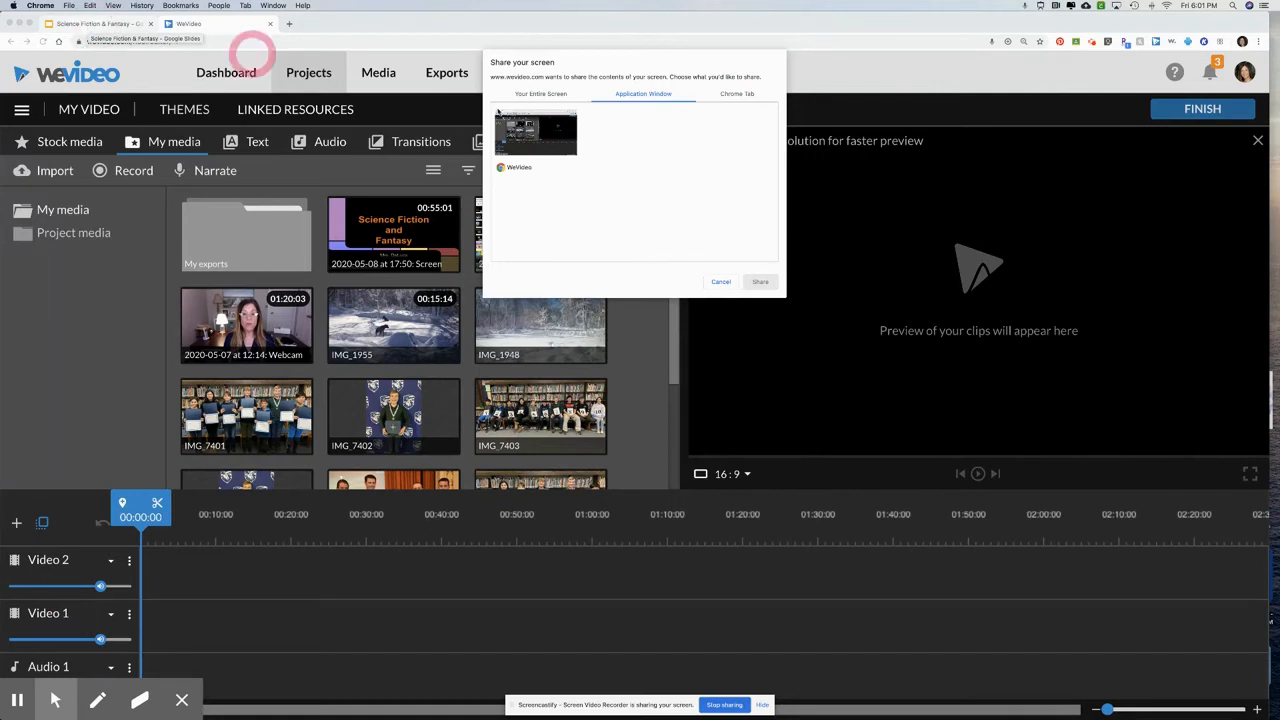
pyautogui.click(744, 96)
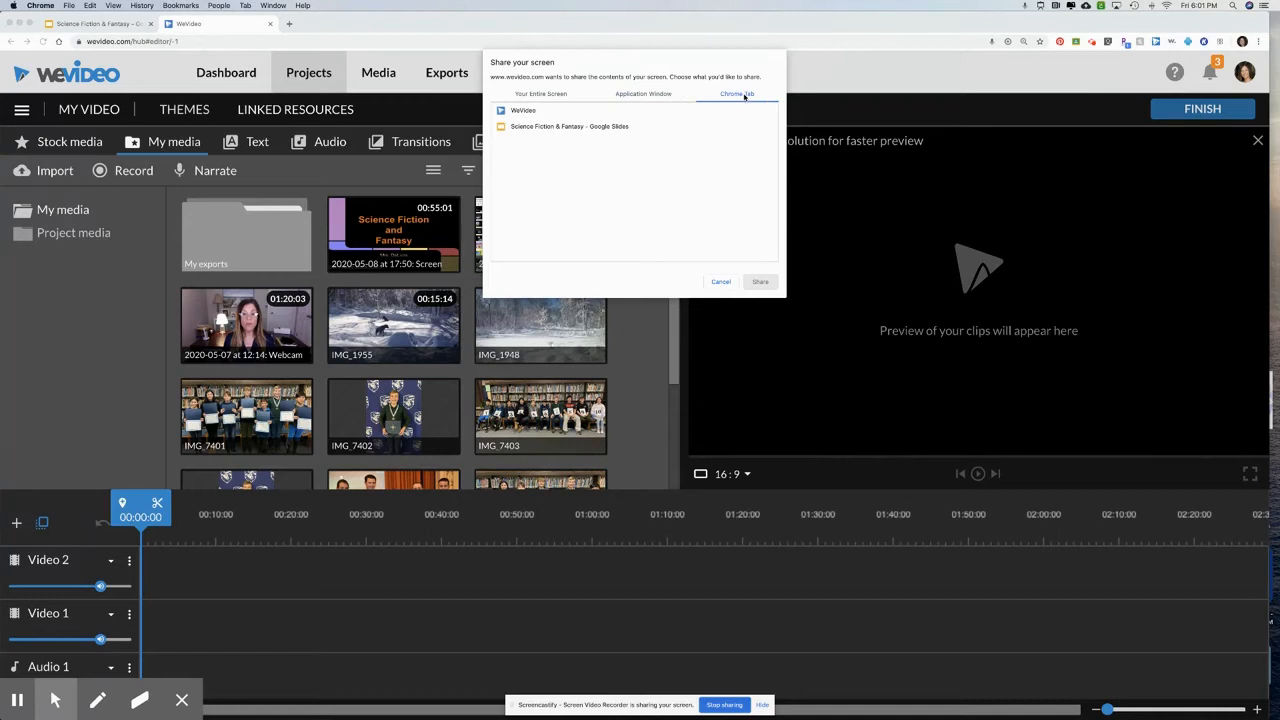
pyautogui.click(519, 128)
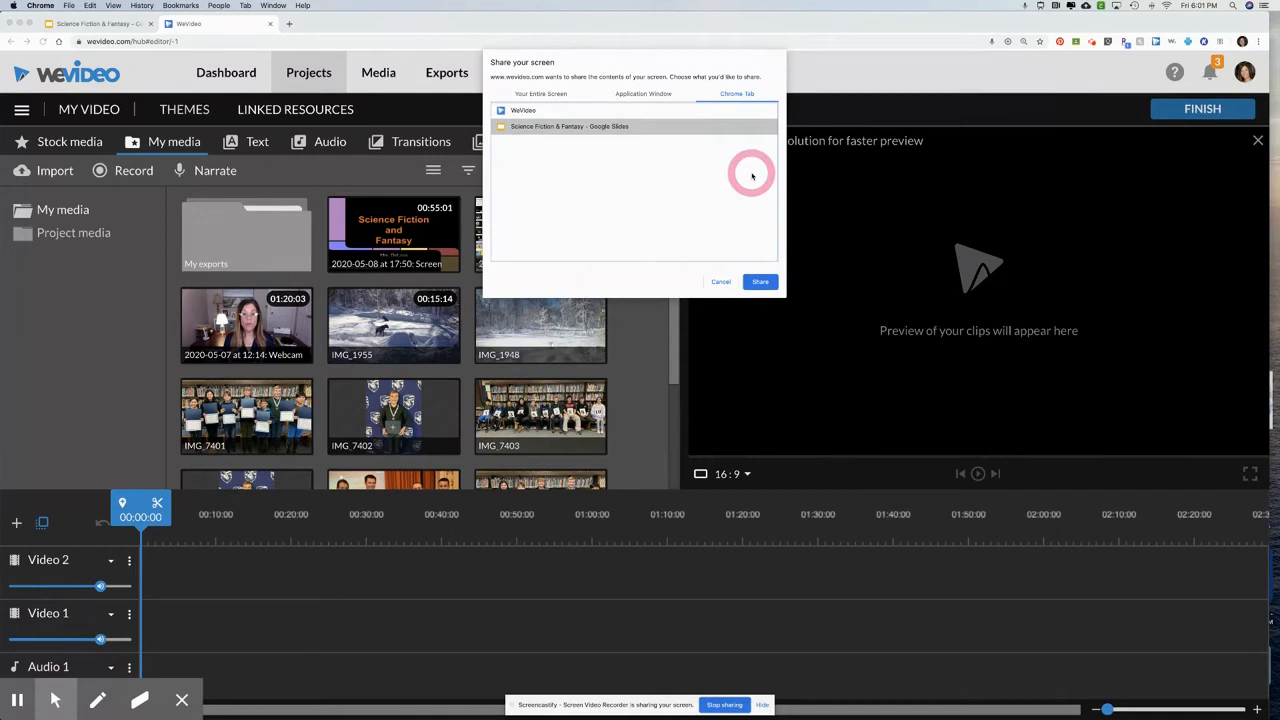
pyautogui.click(761, 283)
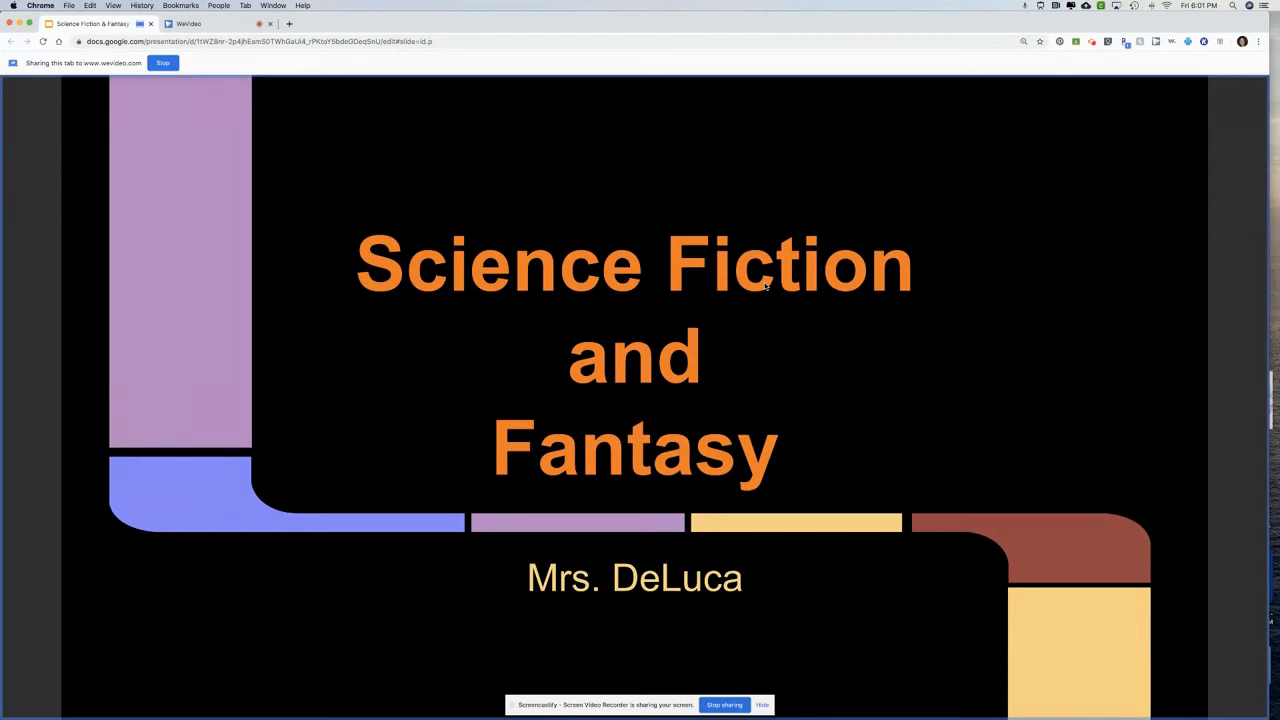
# Present the slides from the title through "Elements of Science Fiction" to "Check this out!" and bring up the 2001: A Space Odyssey poster
pyautogui.click(765, 286)
pyautogui.click(766, 284)
pyautogui.press('Right')
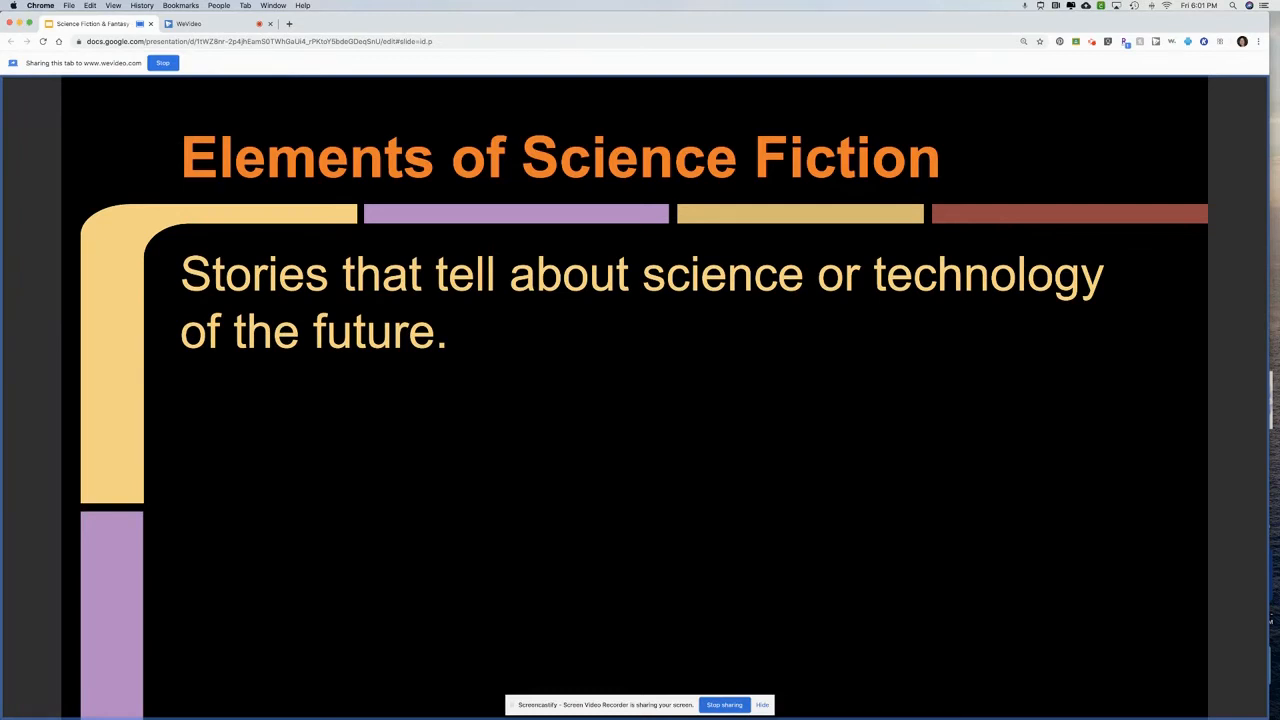
pyautogui.press('Right')
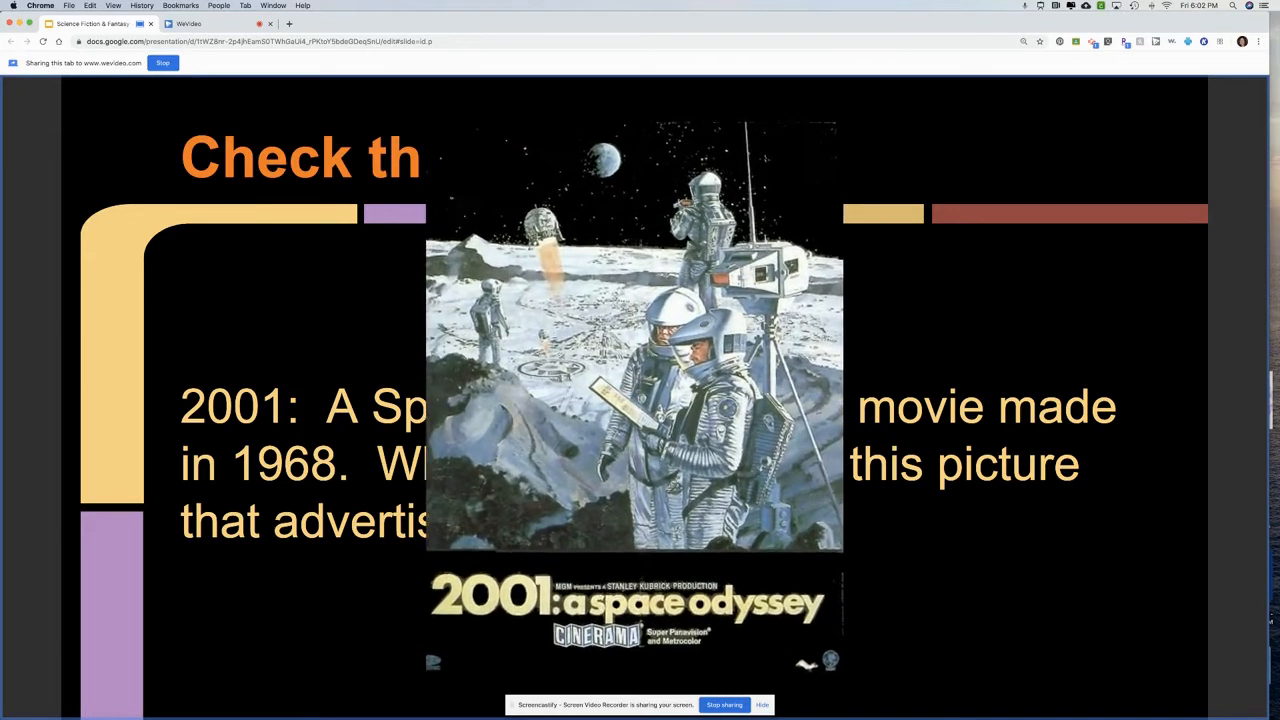
pyautogui.click(632, 434)
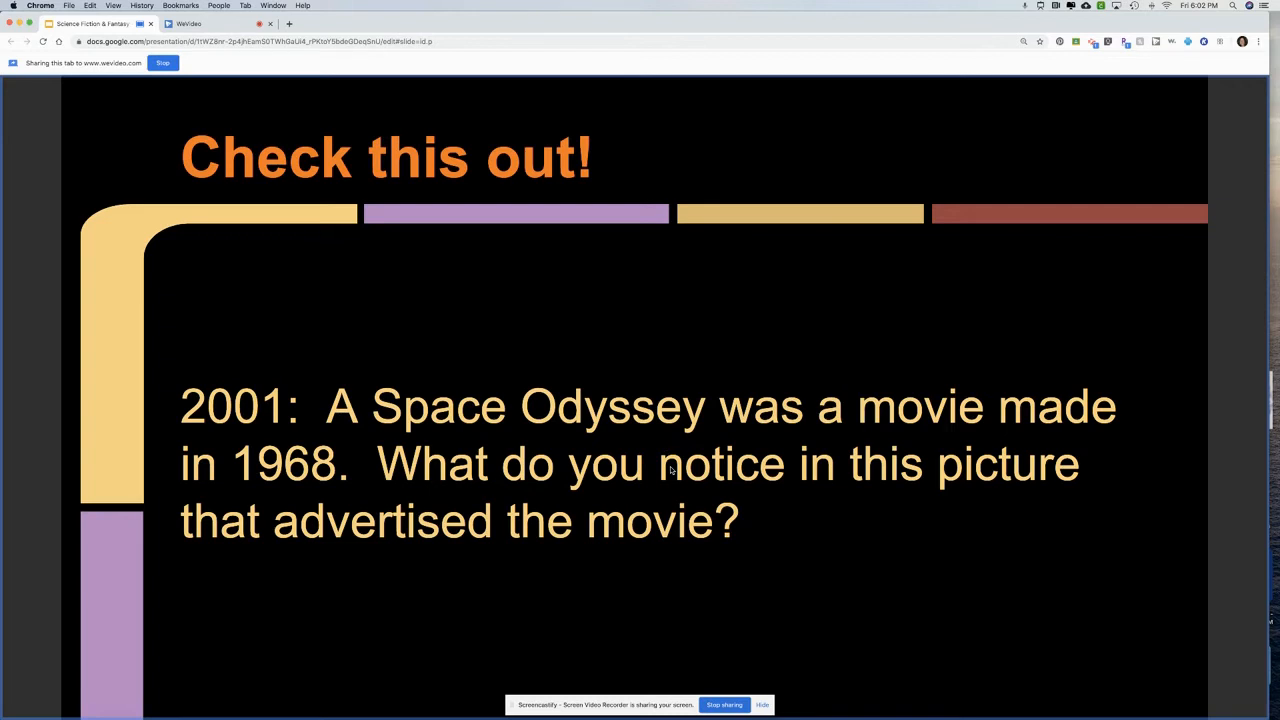
pyautogui.click(617, 378)
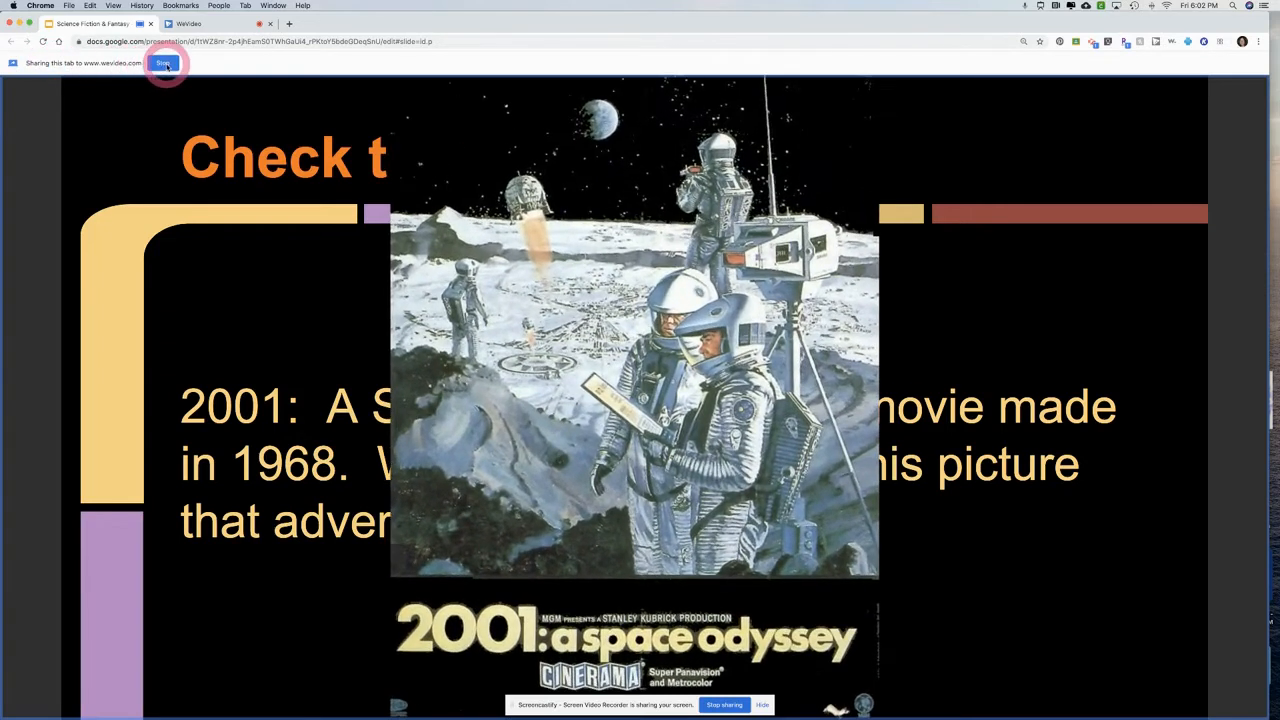
# Stop sharing the slides tab, play back the start of the recording in WeVideo and save it
pyautogui.click(163, 64)
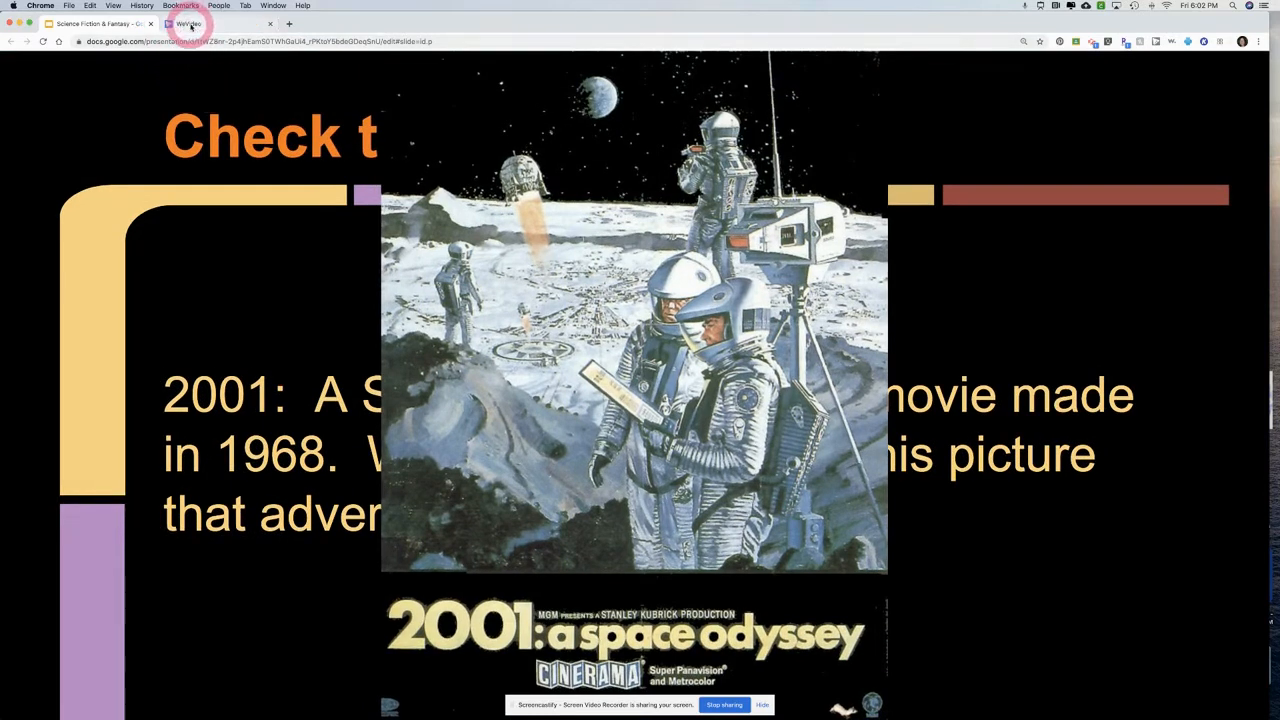
pyautogui.click(182, 24)
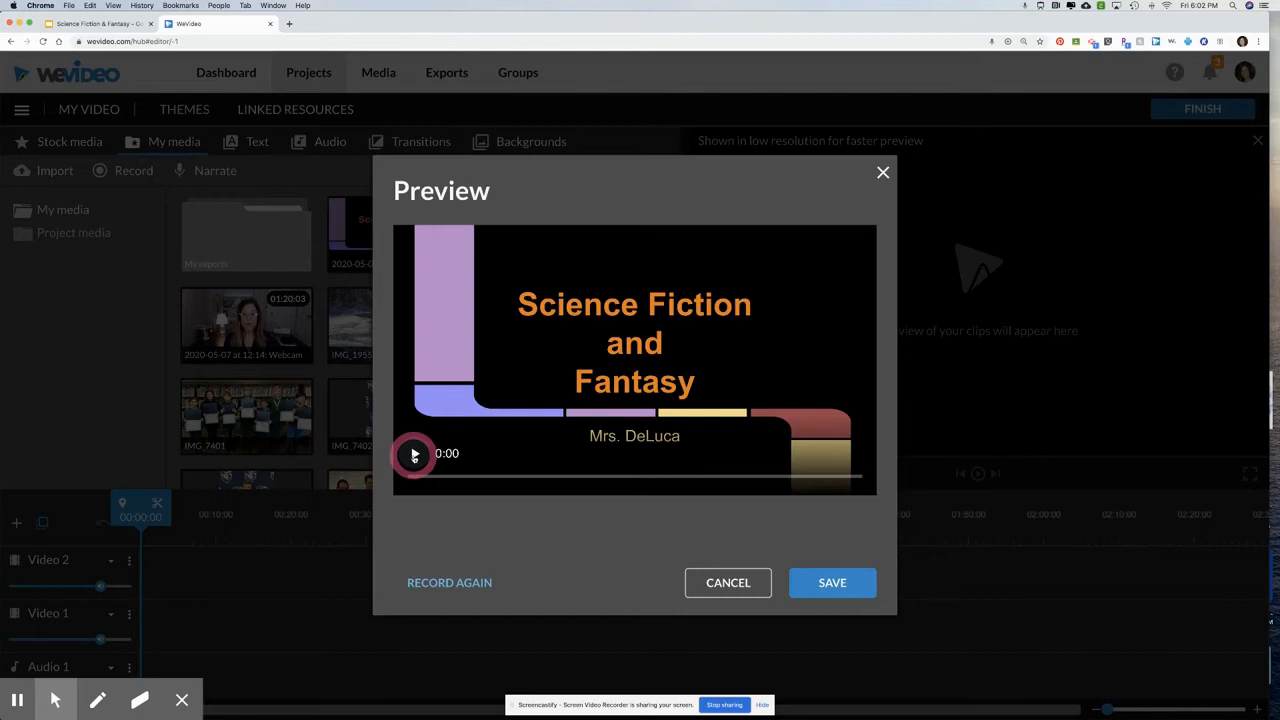
pyautogui.click(414, 456)
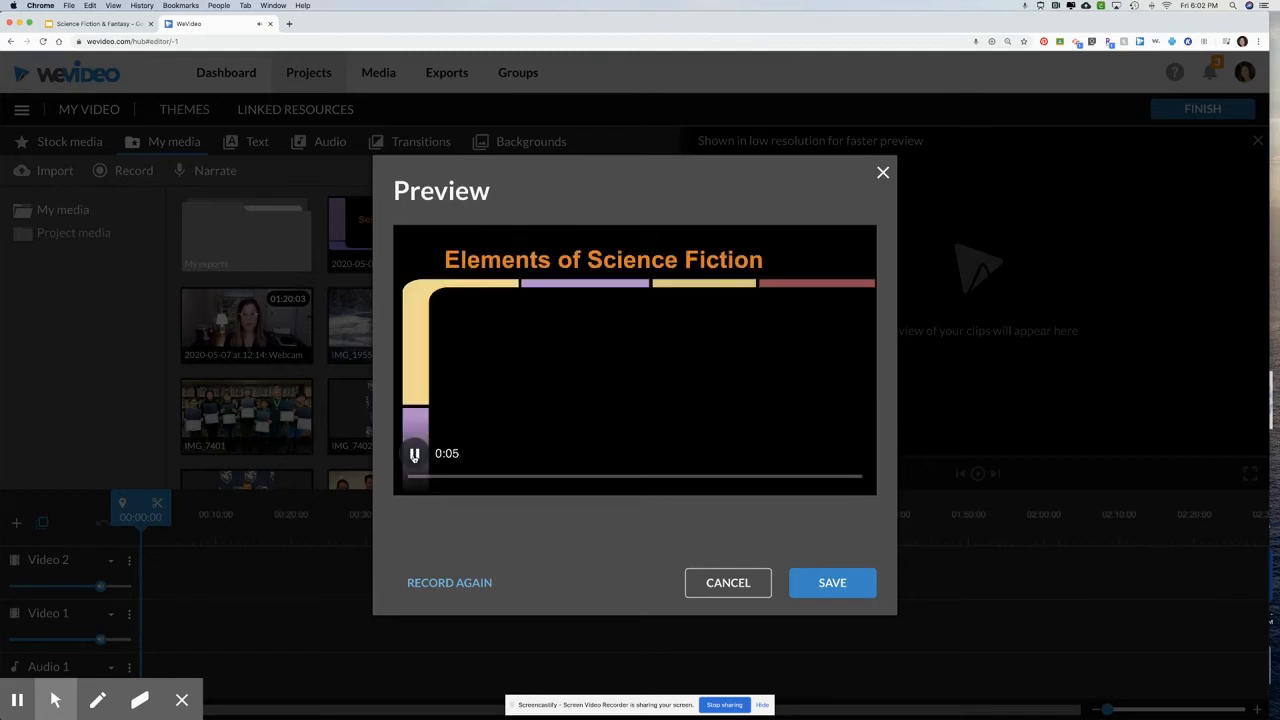
pyautogui.click(414, 456)
pyautogui.click(822, 584)
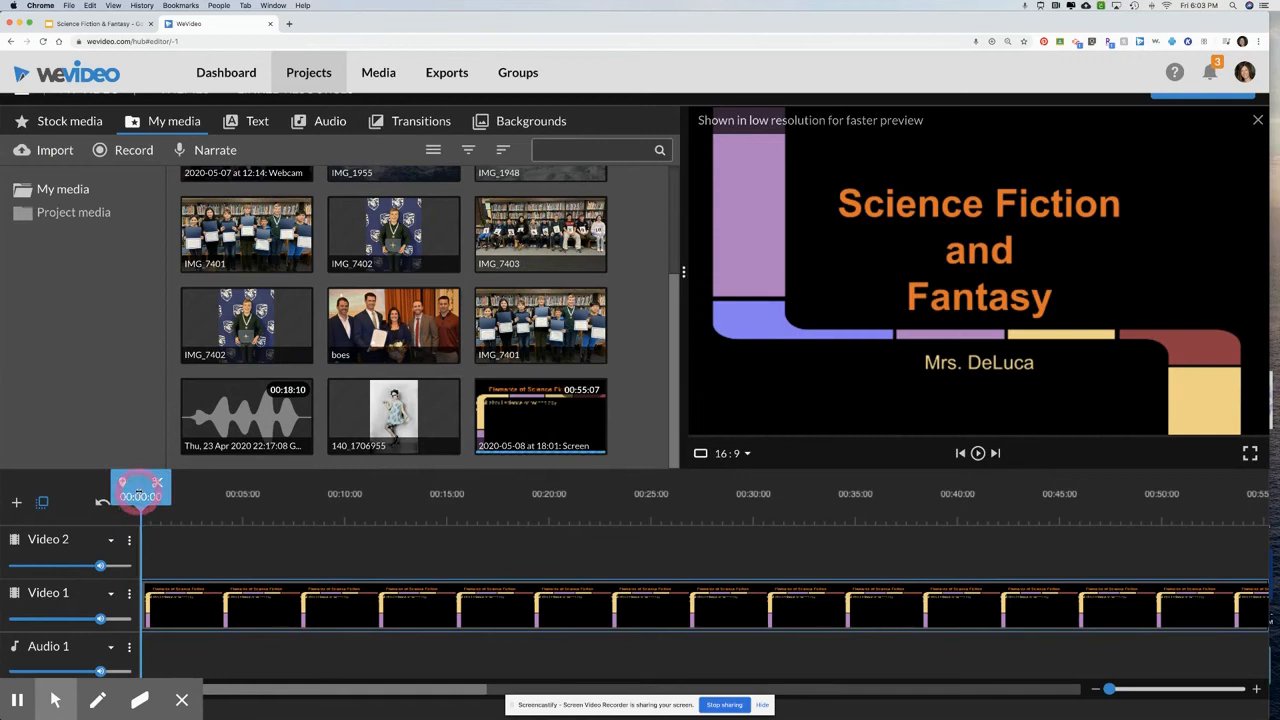
# Move the playhead to 00:01:13 near the start of the recording and return it to the beginning
pyautogui.moveTo(141, 497); pyautogui.dragTo(172, 497)
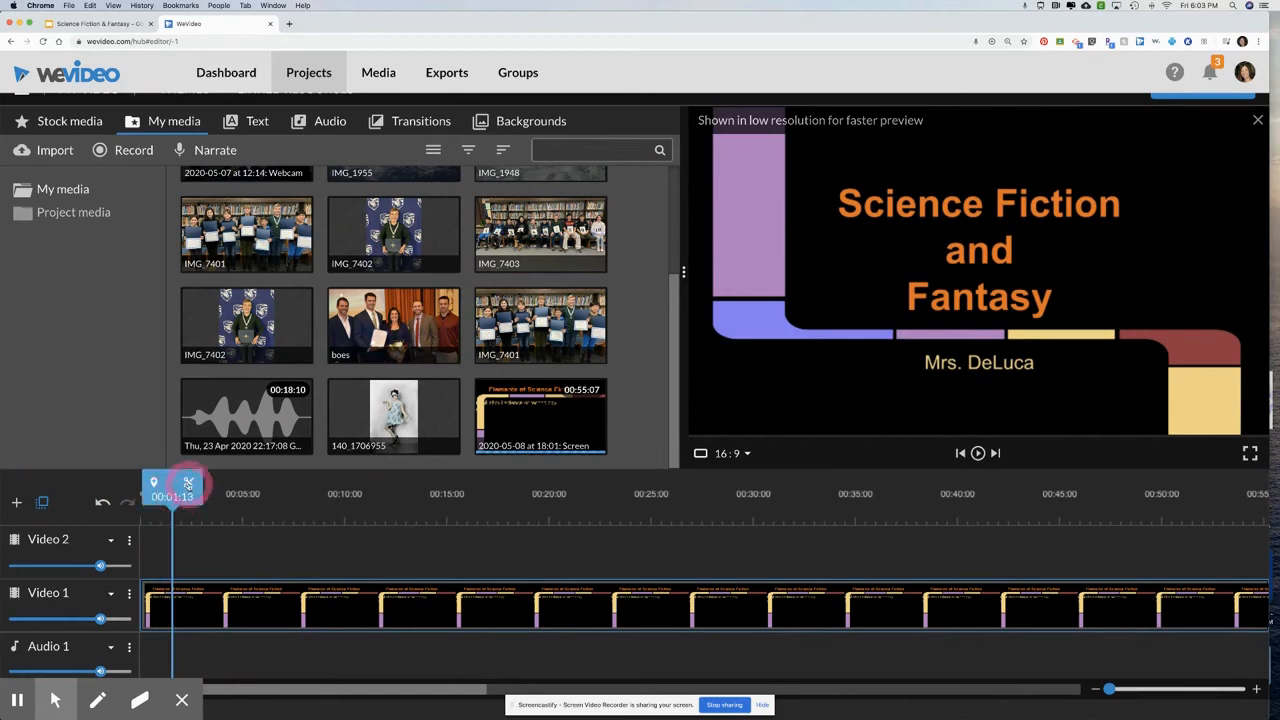
pyautogui.click(173, 580)
pyautogui.moveTo(172, 492); pyautogui.dragTo(141, 494)
pyautogui.click(500, 643)
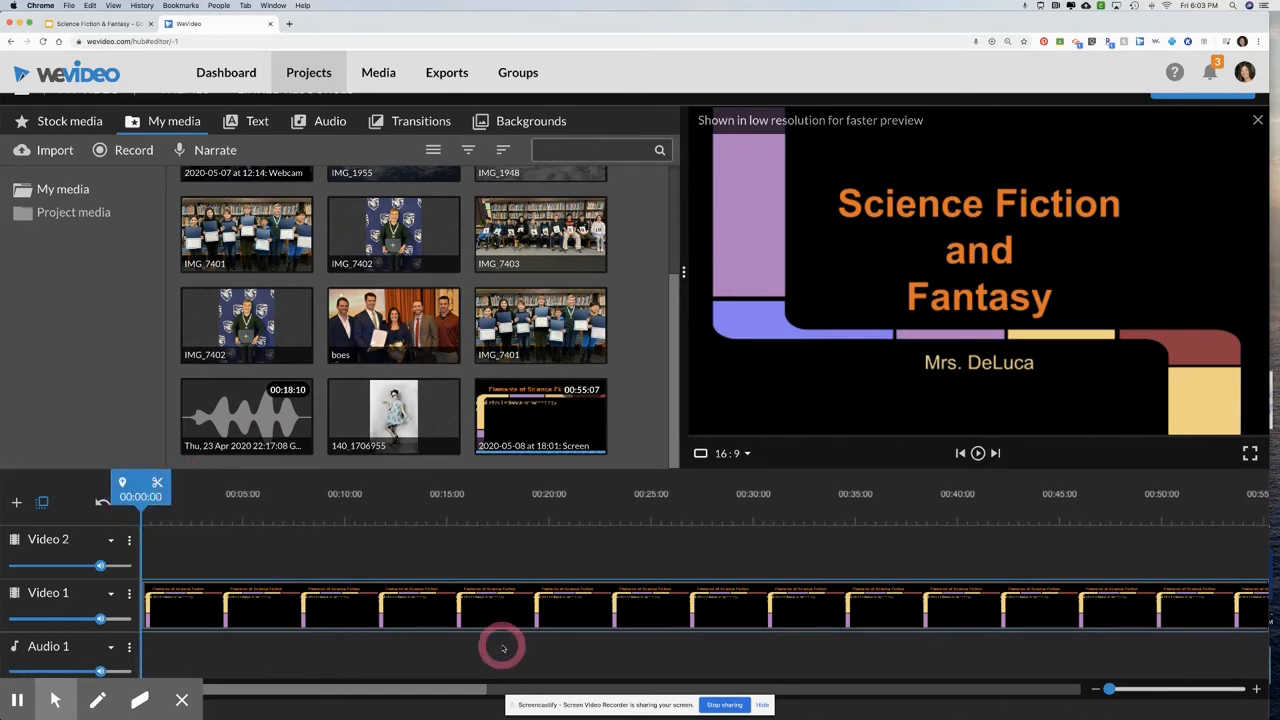
# Try to trim the end of the screen recording clip on the Video 1 track
pyautogui.hscroll(5, 503, 648)
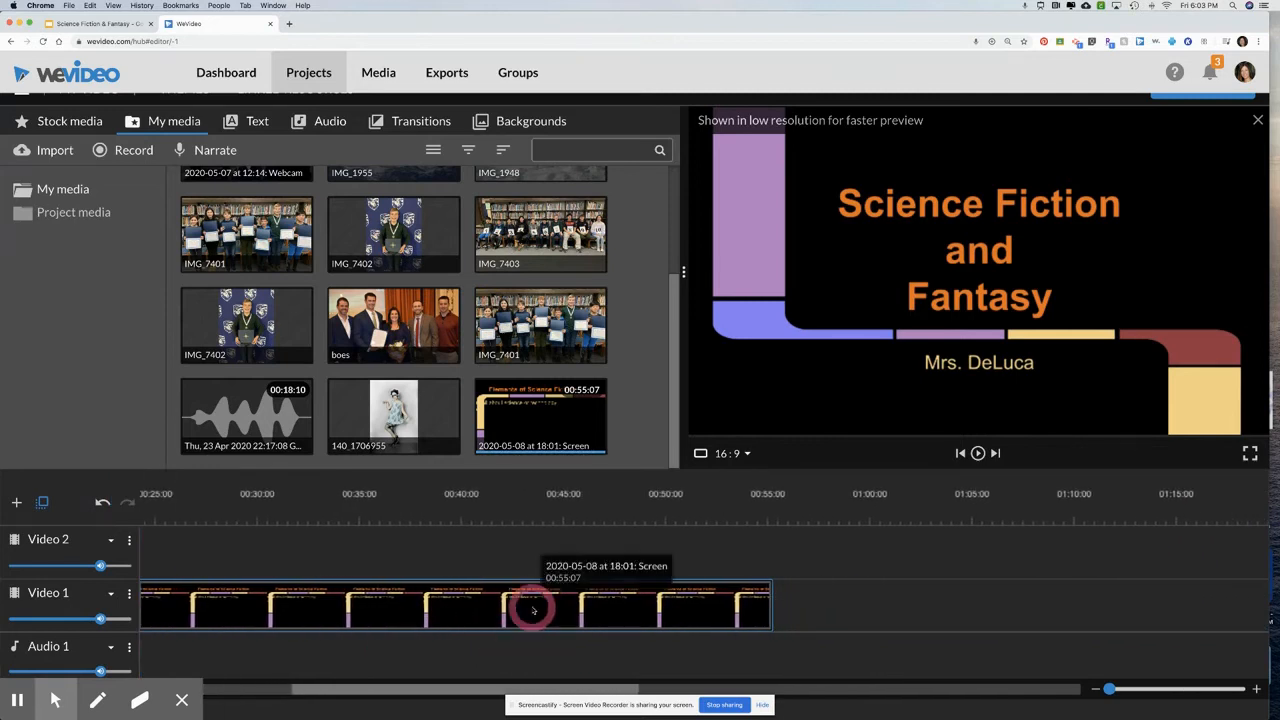
pyautogui.hscroll(-4, 535, 609)
pyautogui.hscroll(-1, 121, 541)
pyautogui.hscroll(9, 101, 540)
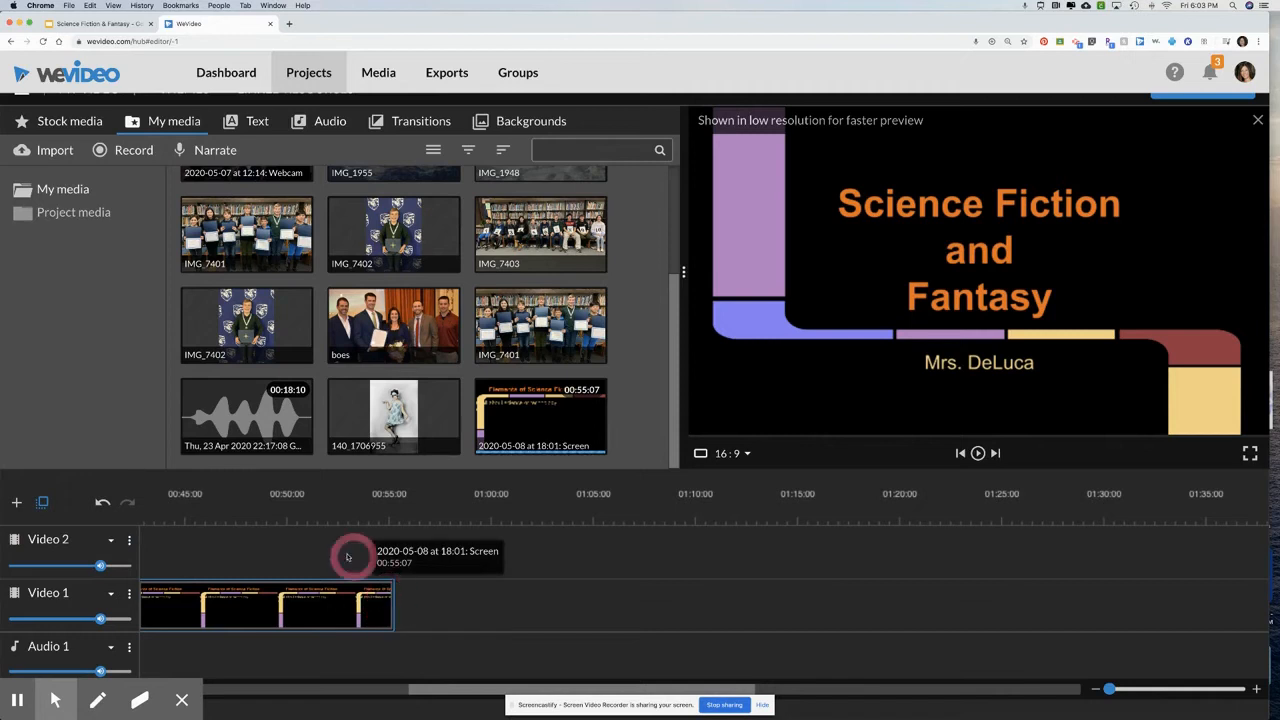
pyautogui.click(358, 614)
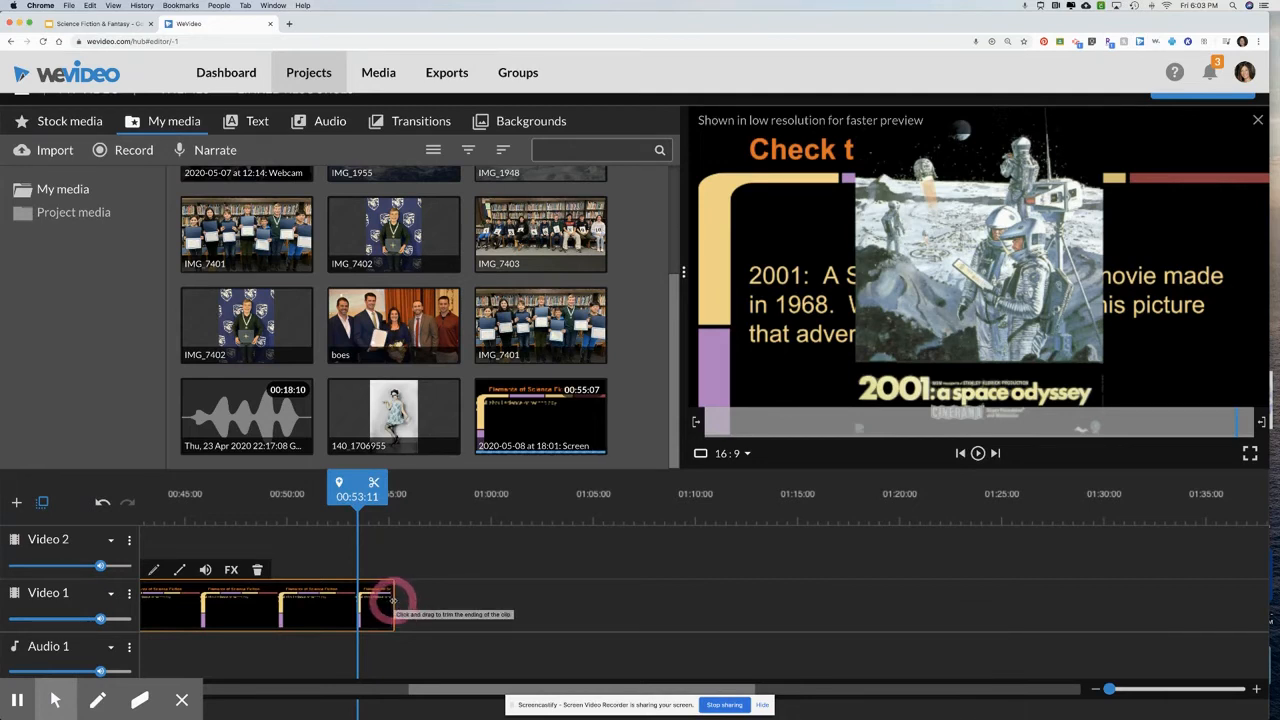
pyautogui.moveTo(392, 601)
pyautogui.mouseDown()
pyautogui.moveTo(337, 603)
pyautogui.moveTo(417, 605)
pyautogui.moveTo(349, 600)
pyautogui.moveTo(397, 606)
pyautogui.mouseUp()
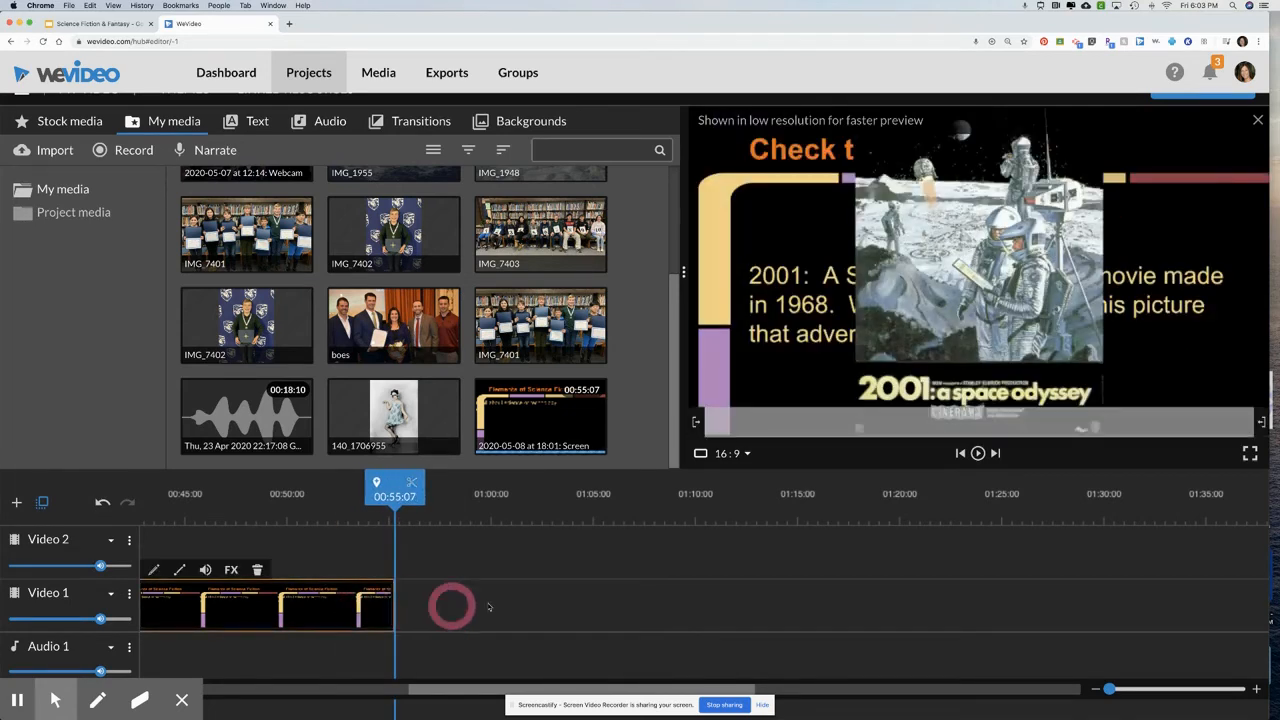
# Finish the edit and set the export title to "Science Fiction and Fantasy Presentation"
pyautogui.click(28, 22)
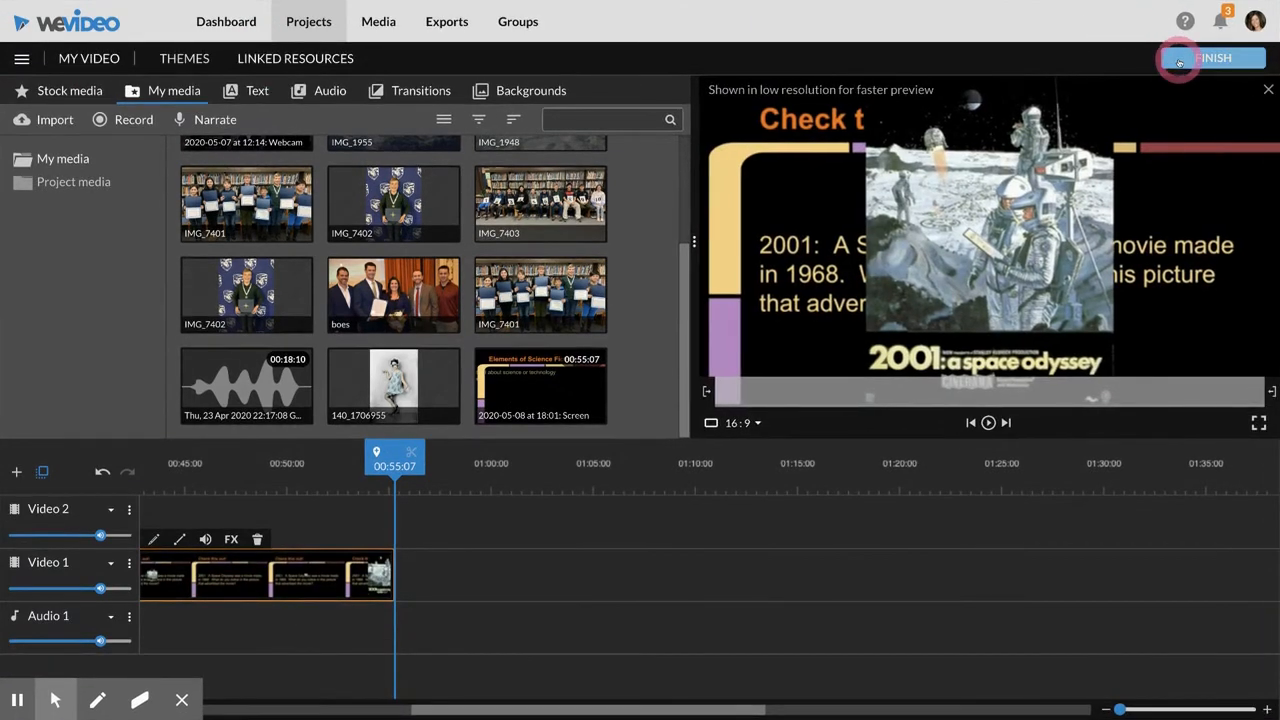
pyautogui.click(1194, 58)
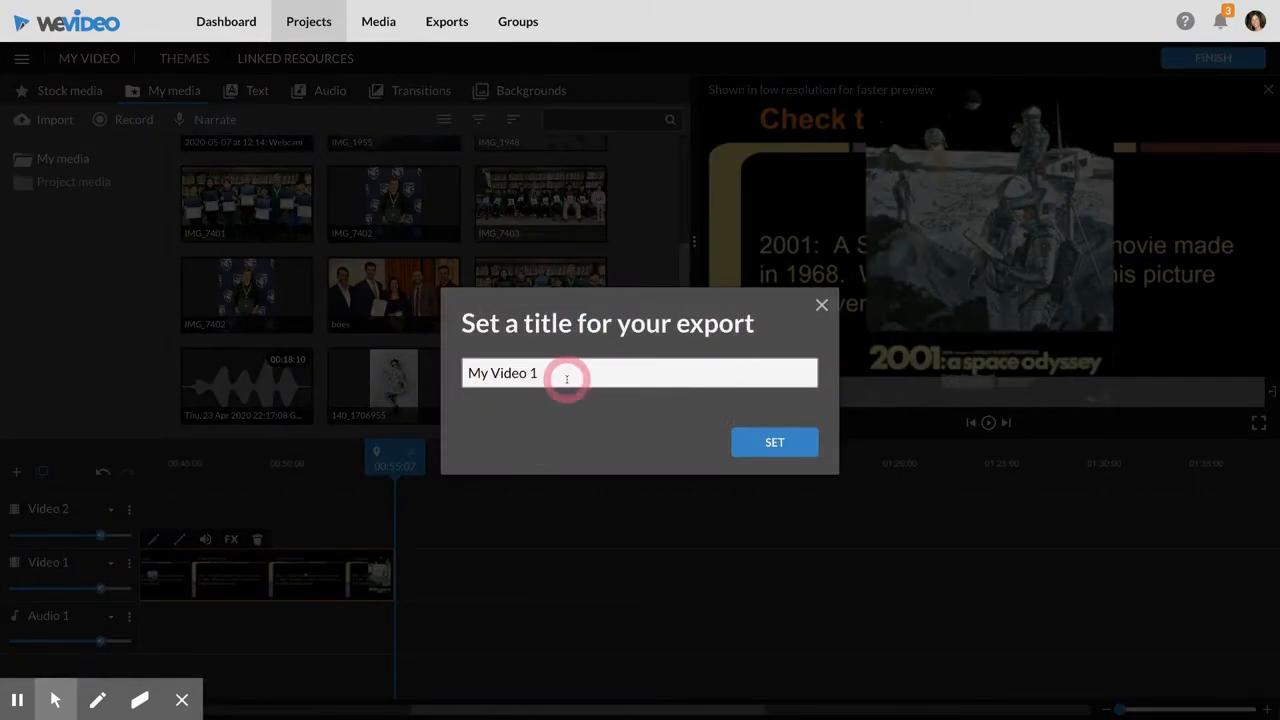
pyautogui.moveTo(569, 372); pyautogui.dragTo(321, 372)
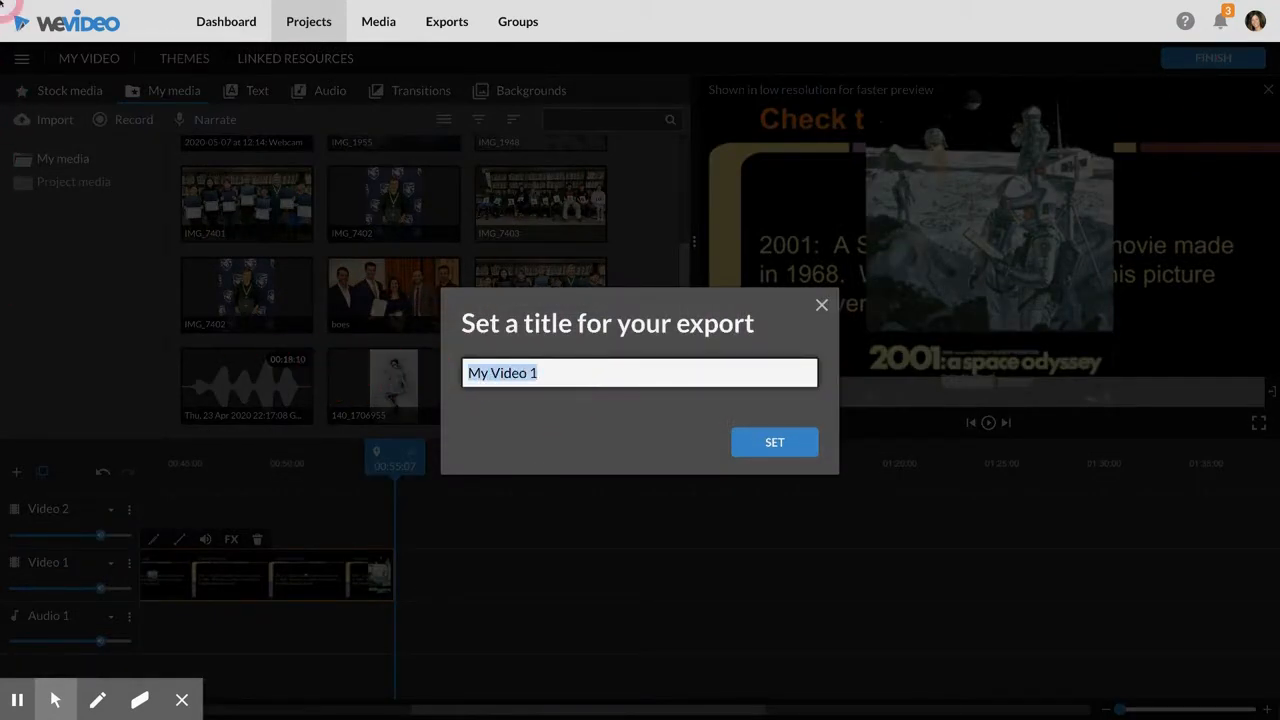
pyautogui.moveTo(1, 4)
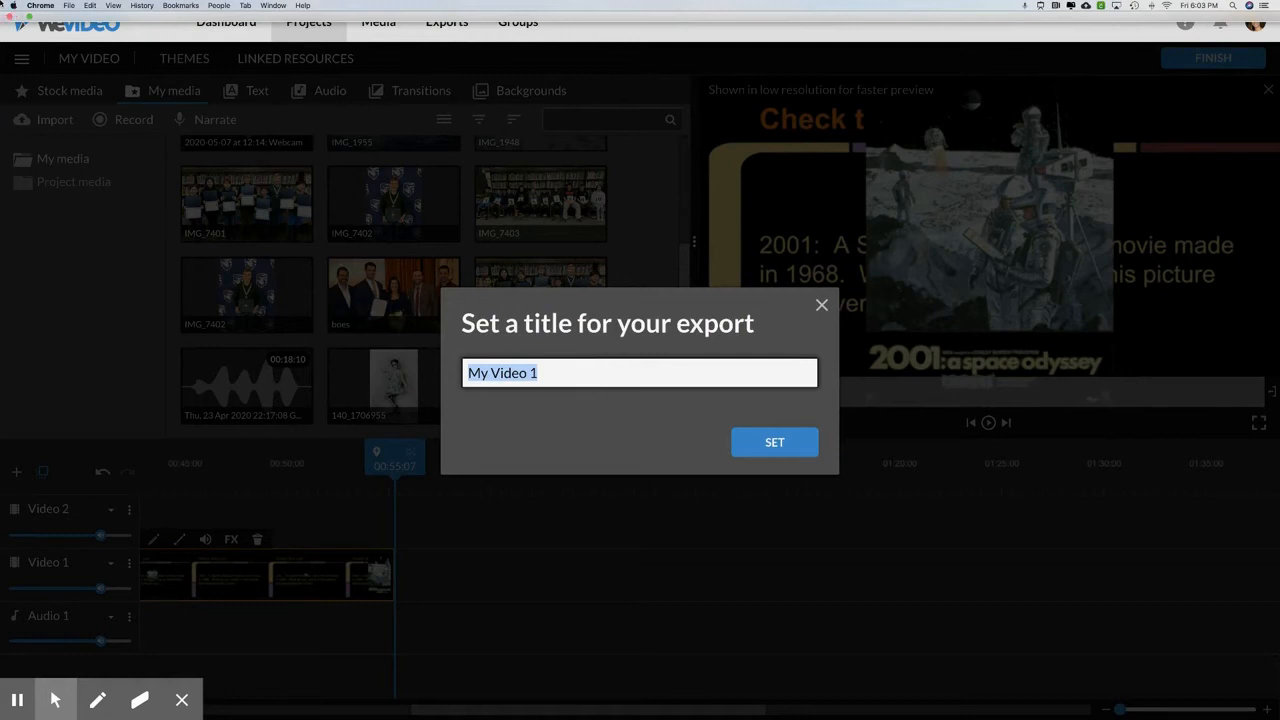
pyautogui.write('Science Fi')
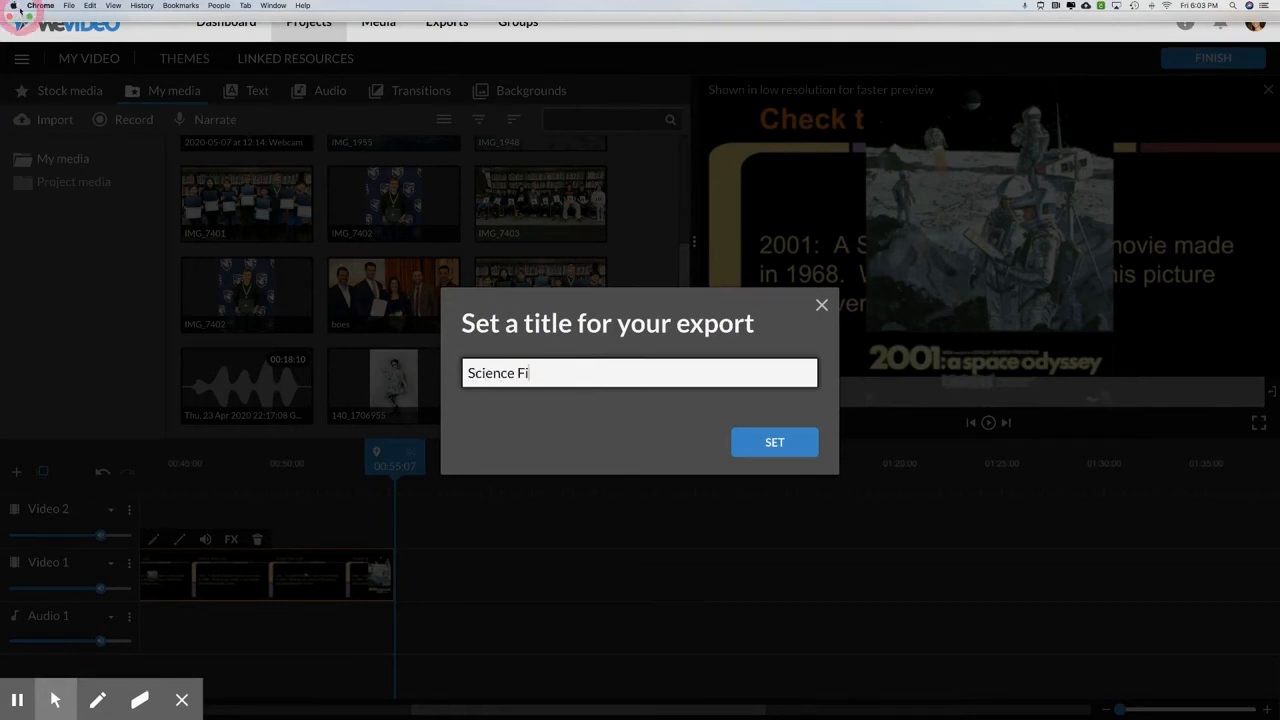
pyautogui.write('ction and Fantacy P')
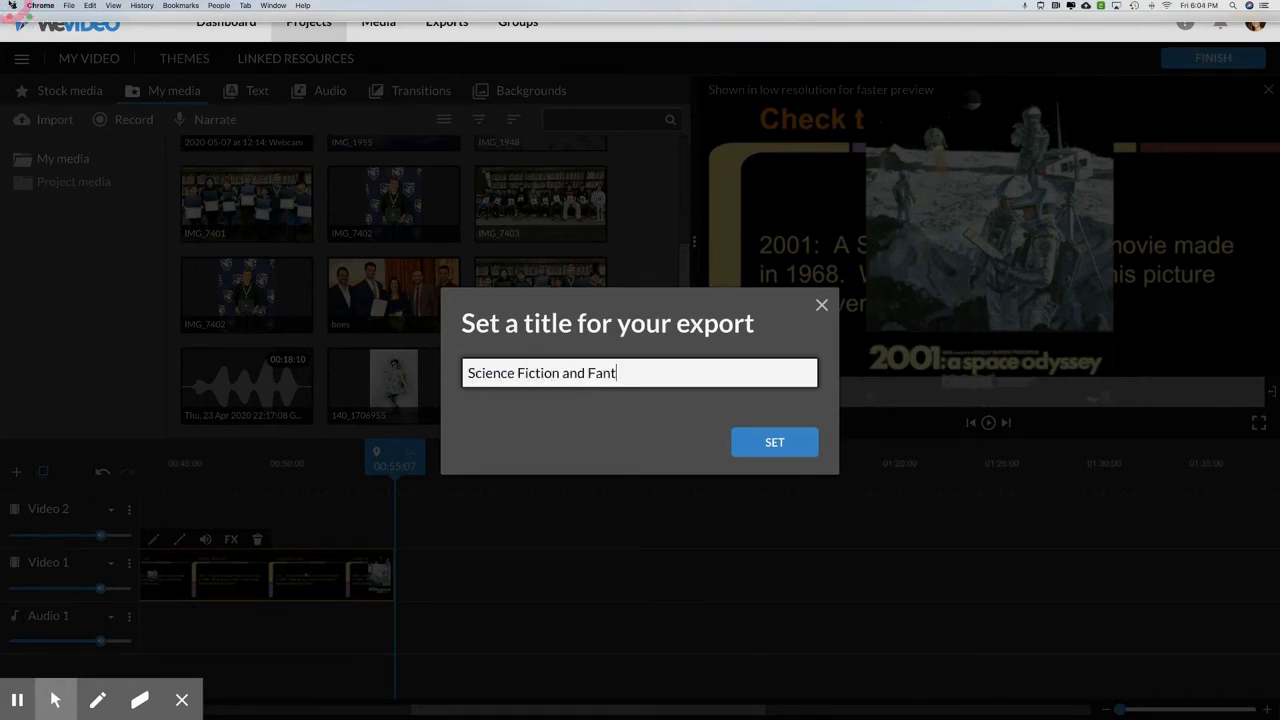
pyautogui.press('BackSpace')
pyautogui.press('BackSpace')
pyautogui.press('BackSpace')
pyautogui.press('BackSpace')
pyautogui.write('sy Presentation')
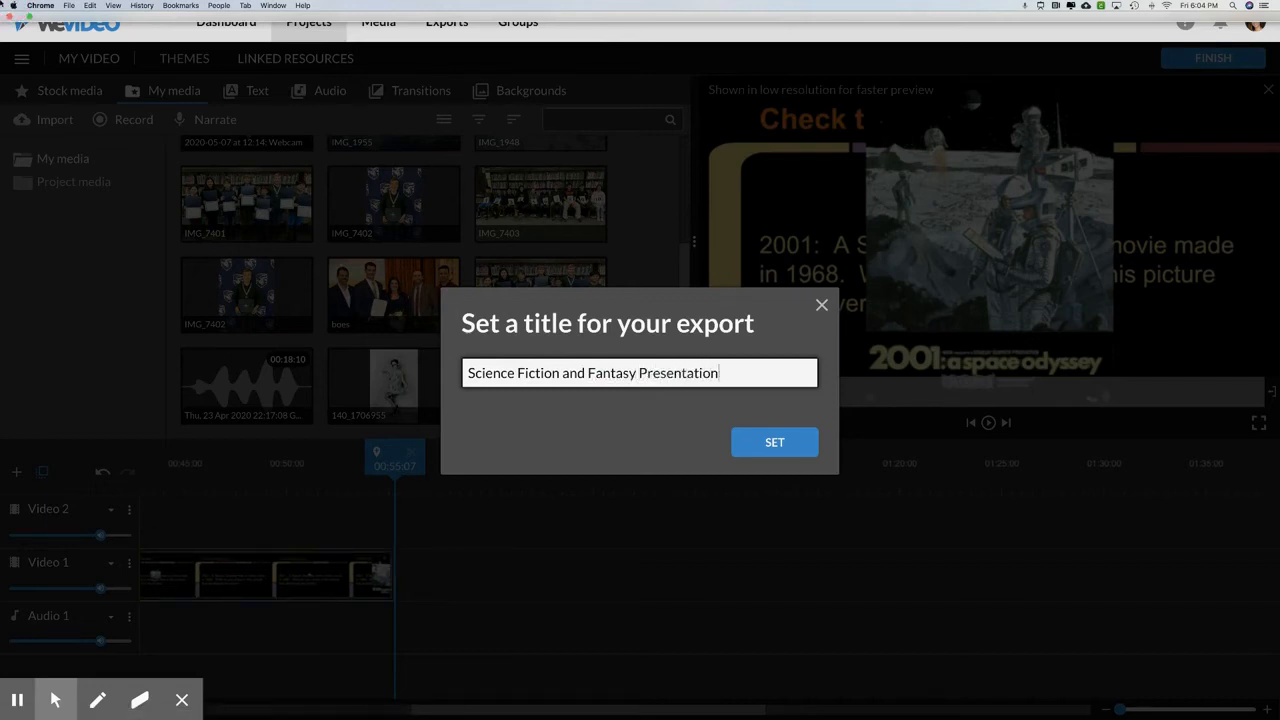
pyautogui.click(757, 447)
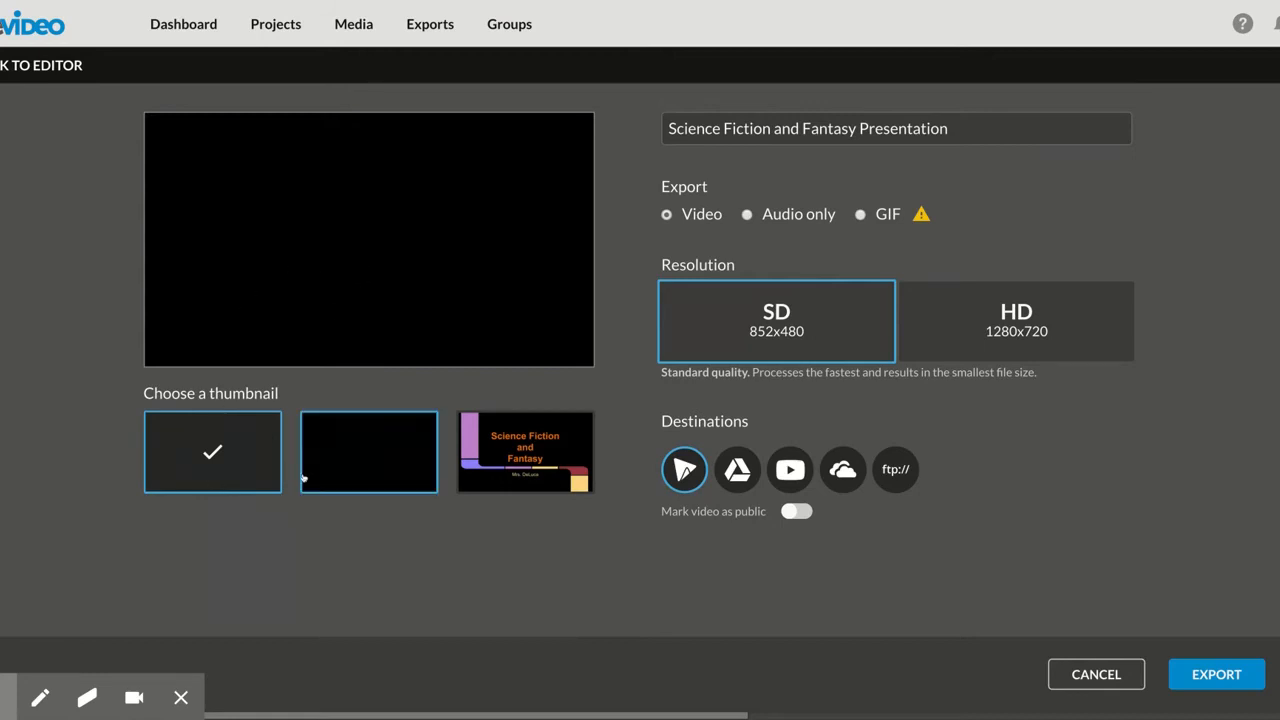
# Export the video in HD 1280x720 with the title-slide thumbnail, adding Google Drive as a destination and marking the video as public
pyautogui.click(525, 466)
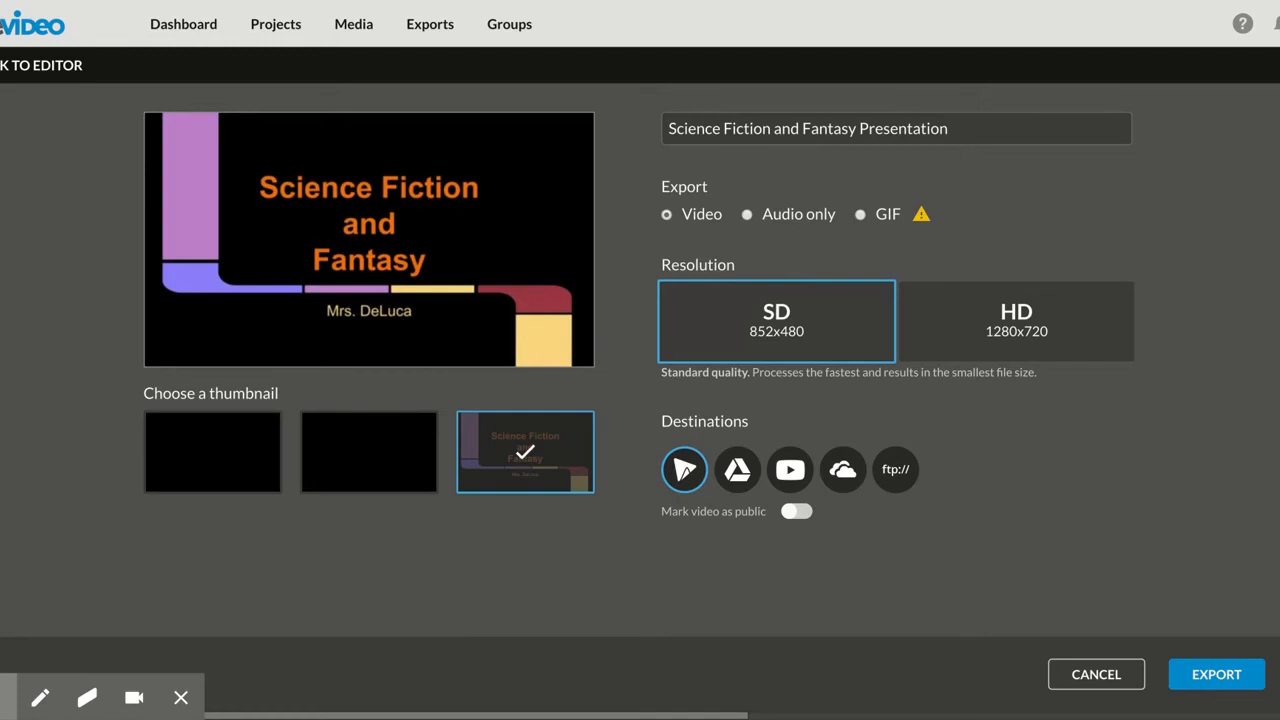
pyautogui.click(975, 332)
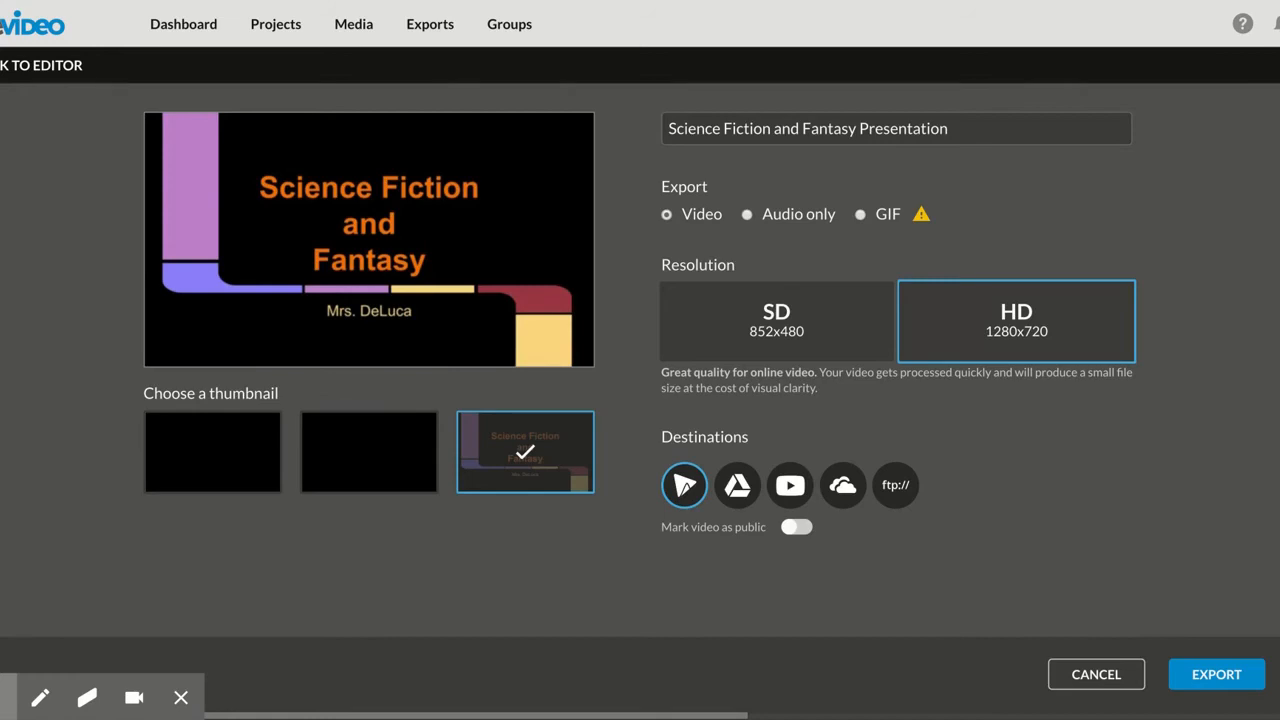
pyautogui.click(737, 488)
pyautogui.click(803, 528)
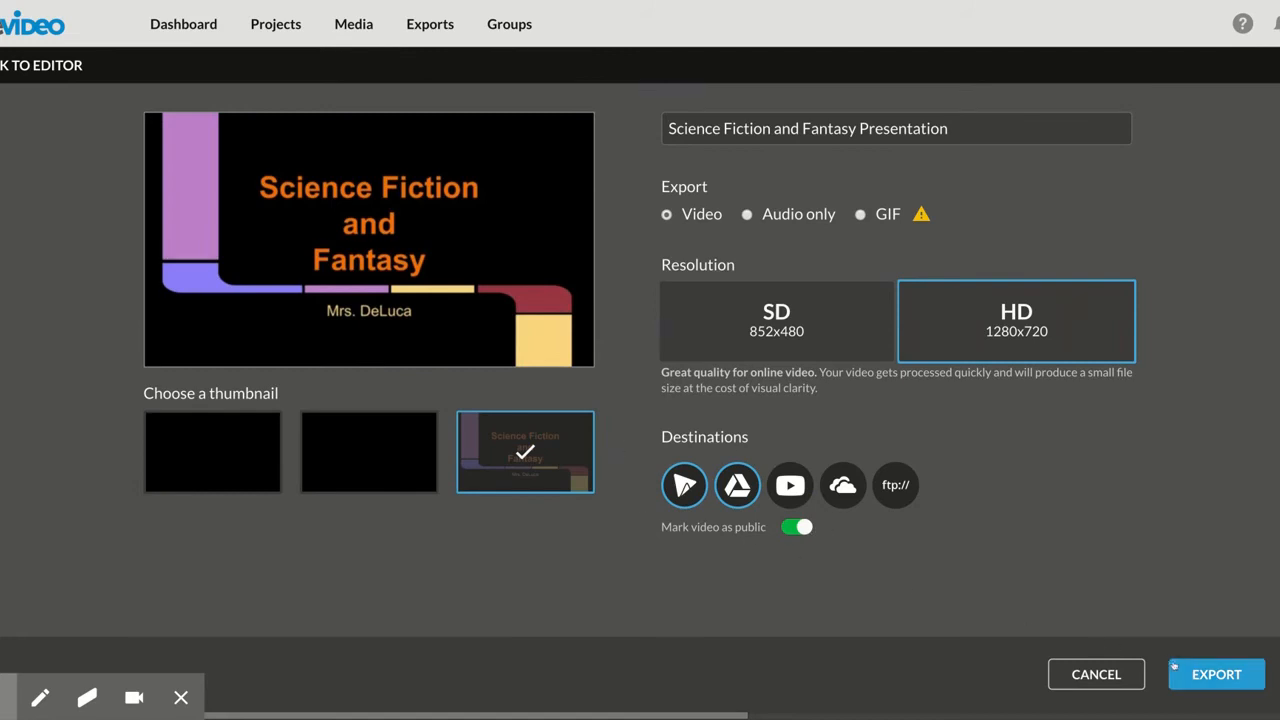
pyautogui.click(1207, 676)
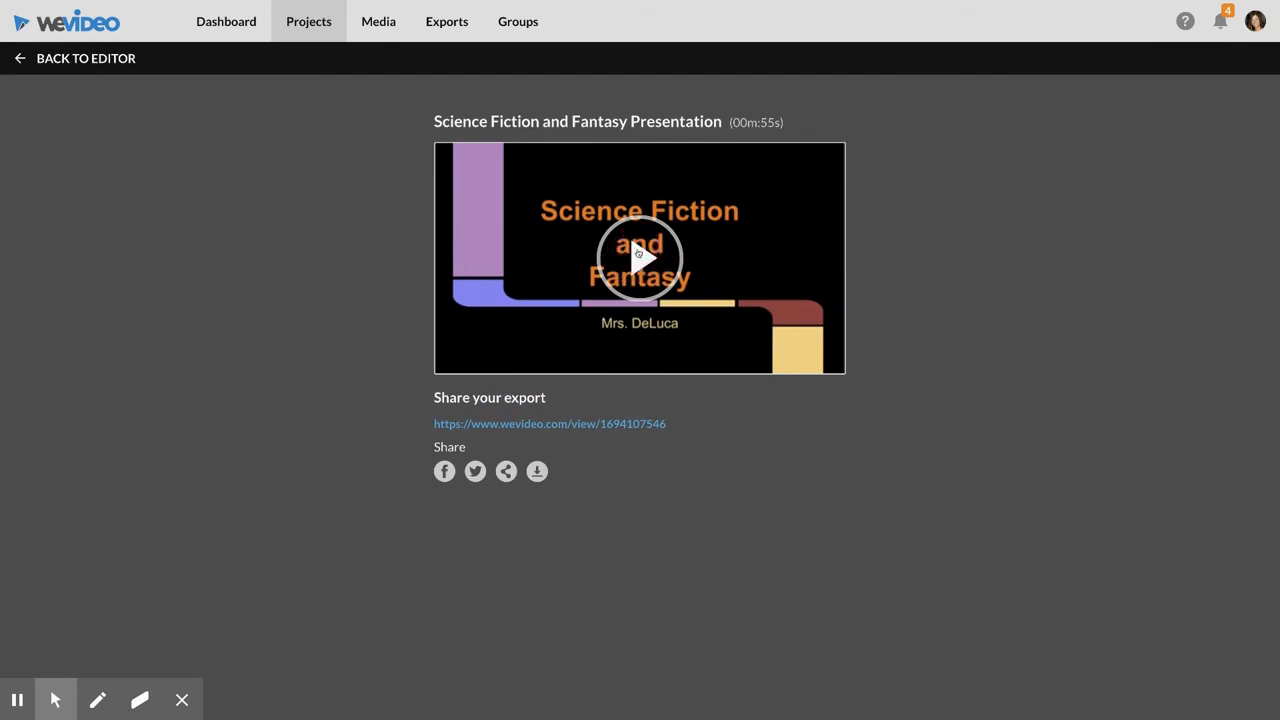
# Open the exported video and share it to Google Classroom with the AMS Grade 6 Library class
pyautogui.click(638, 253)
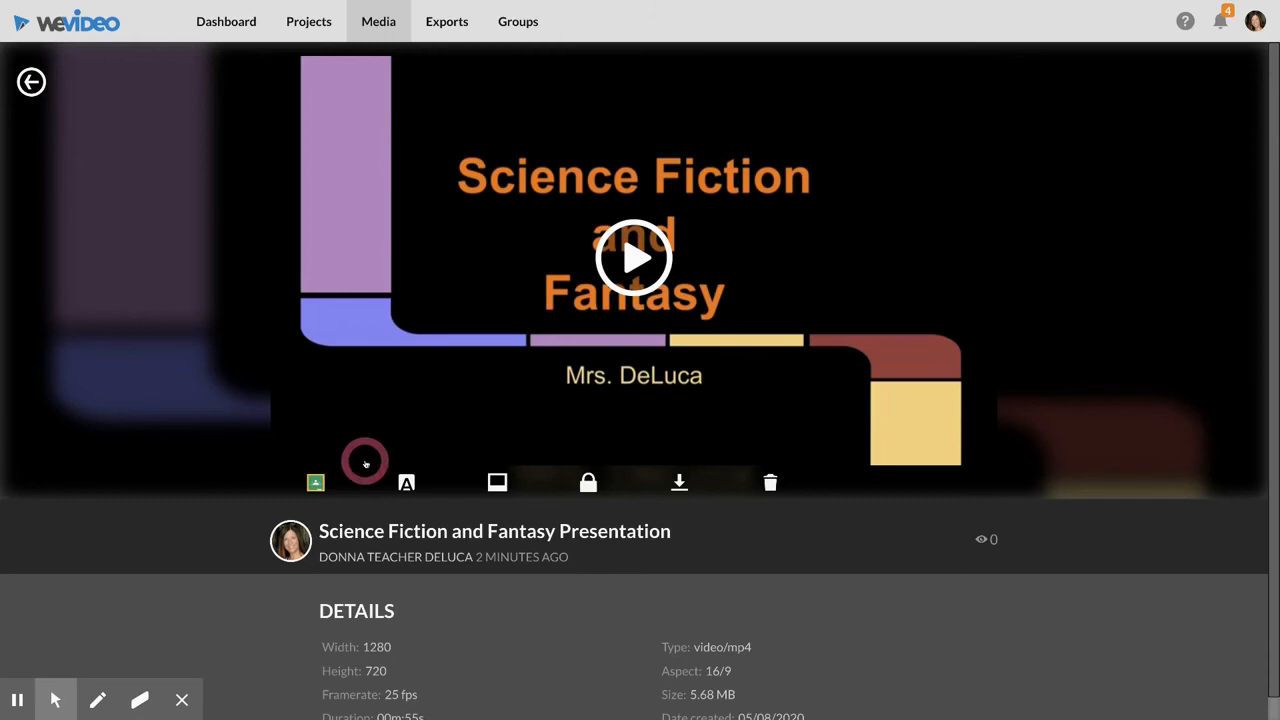
pyautogui.click(316, 485)
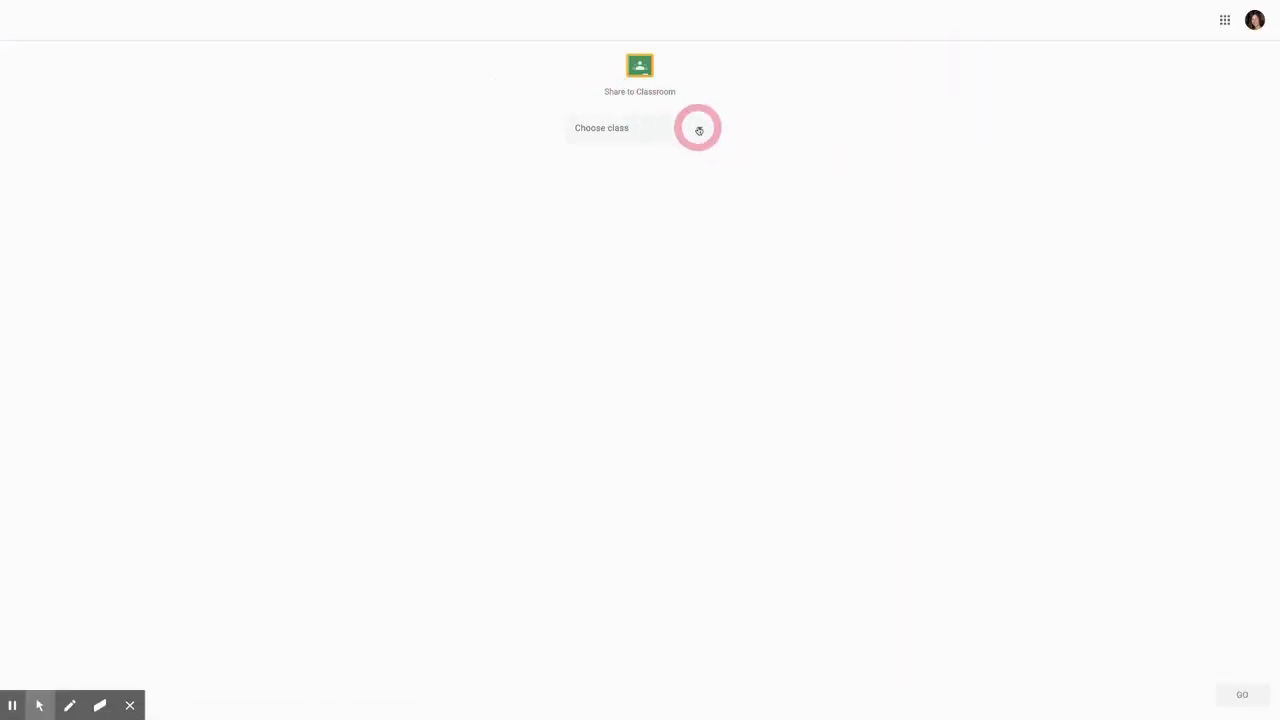
pyautogui.click(699, 130)
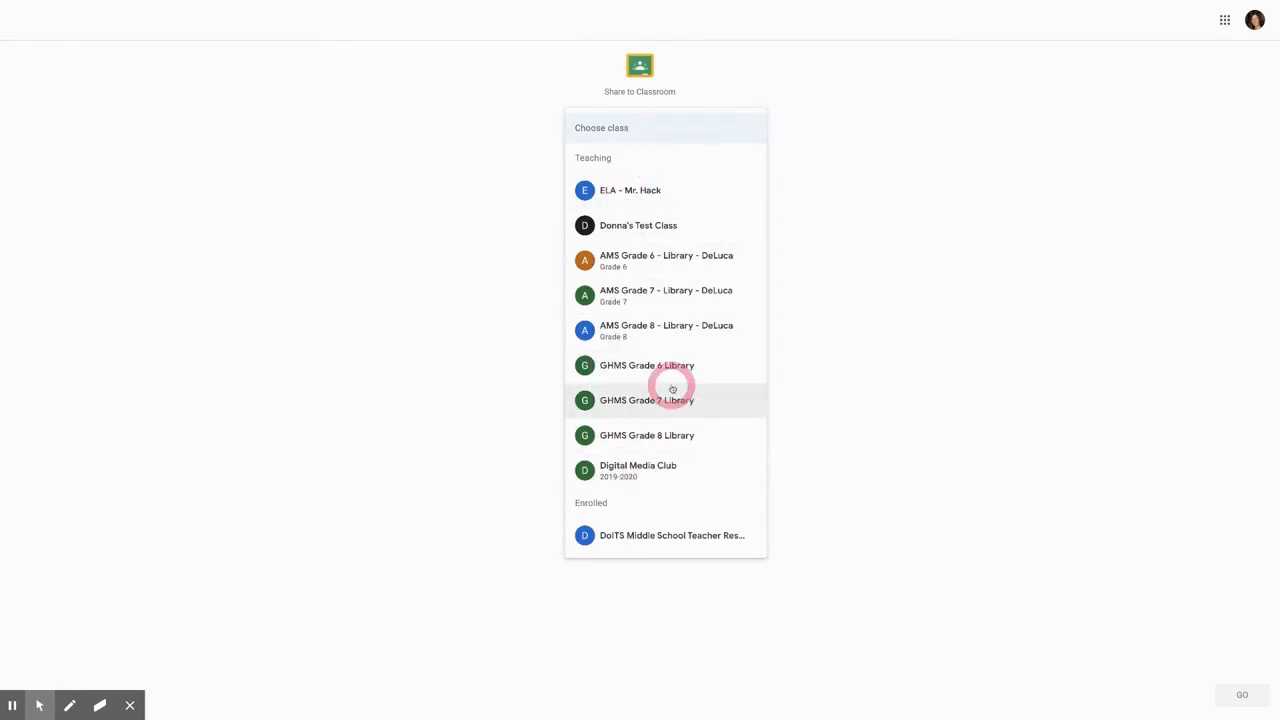
pyautogui.click(620, 262)
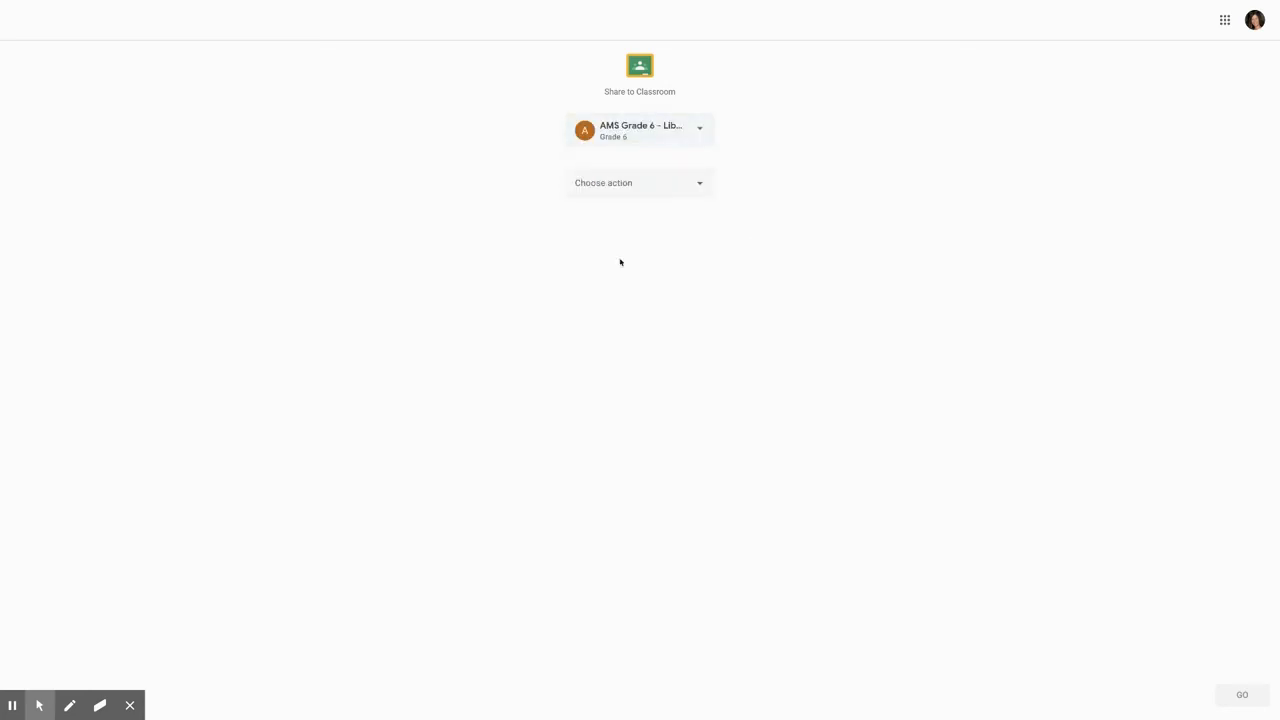
# Set the Classroom sharing action to Make an announcement and continue to the announcement form
pyautogui.click(662, 185)
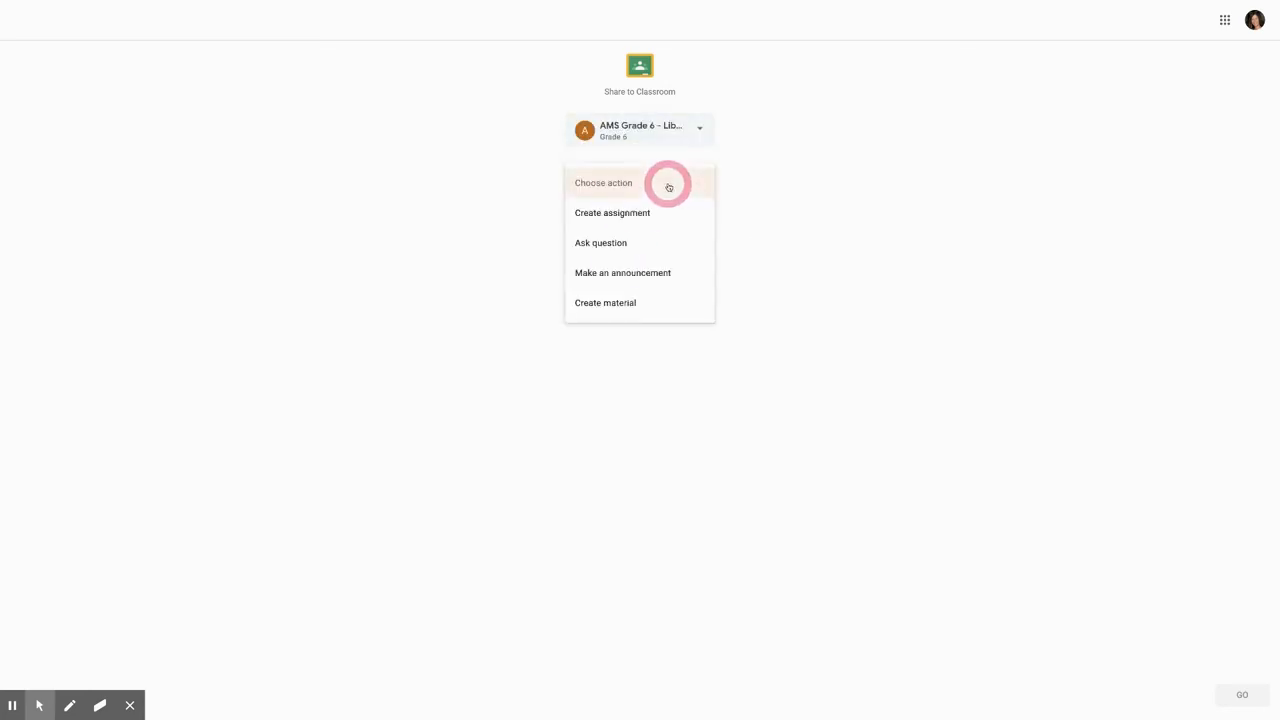
pyautogui.click(645, 213)
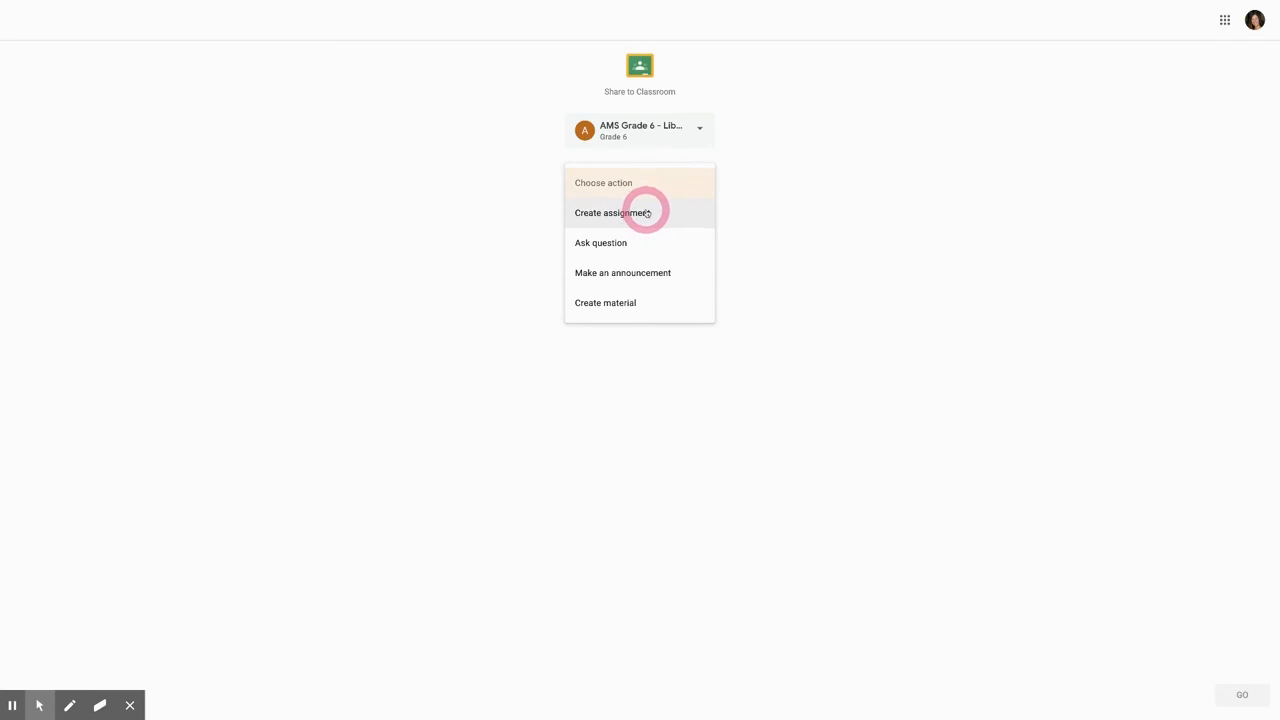
pyautogui.click(628, 277)
pyautogui.click(1241, 697)
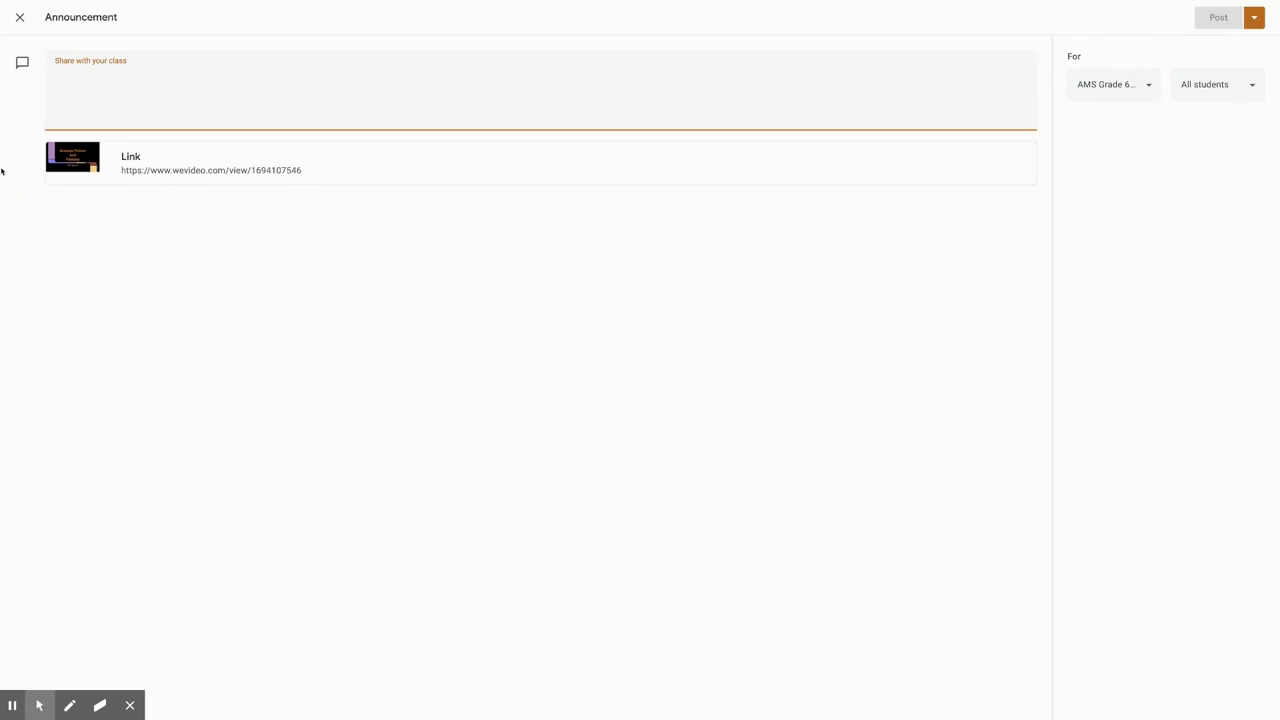
# Write the announcement "Check out this video to learn about WeVideo screencasting" and open the choice of classes it goes to
pyautogui.write('Chec')
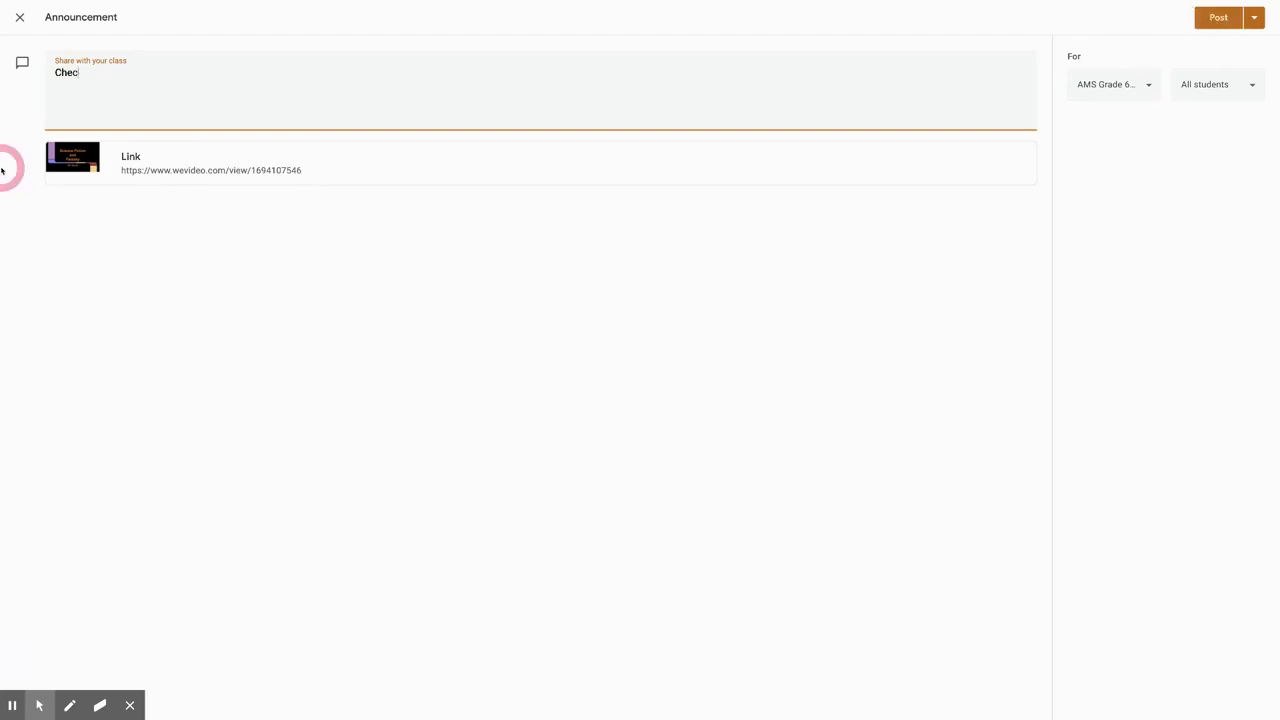
pyautogui.write('k out this video to learn about We')
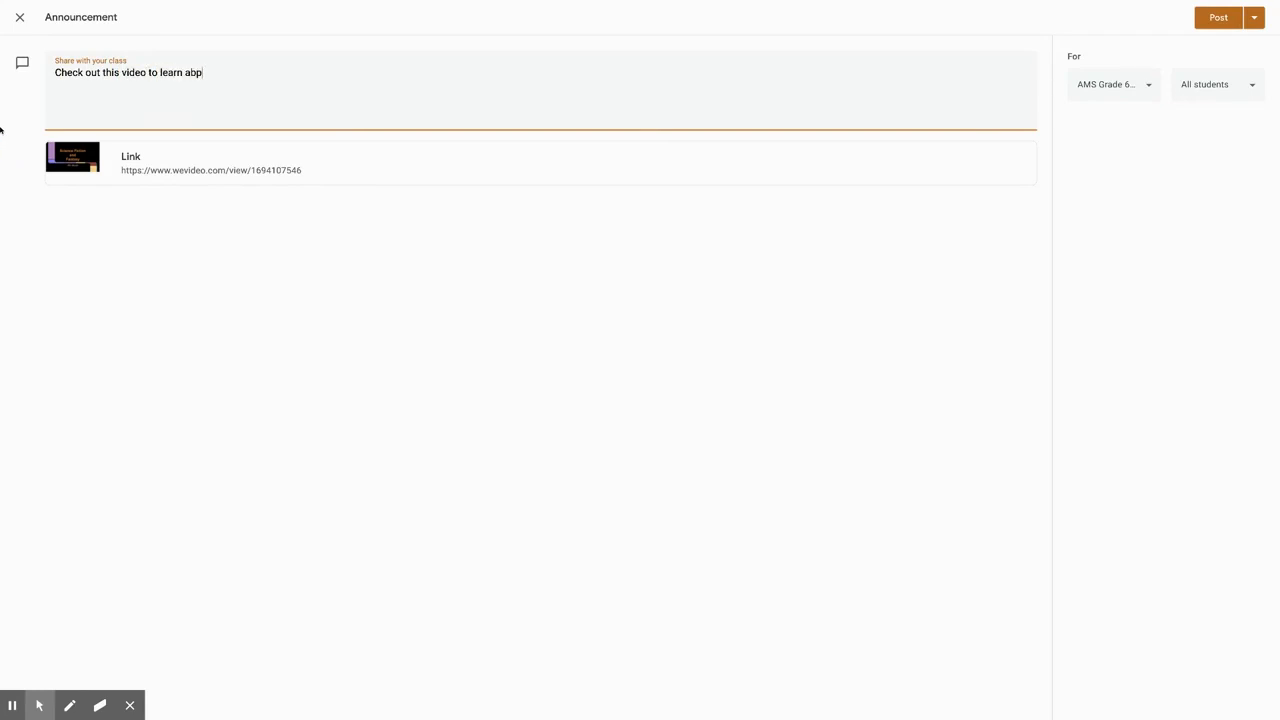
pyautogui.write('Video screencasting')
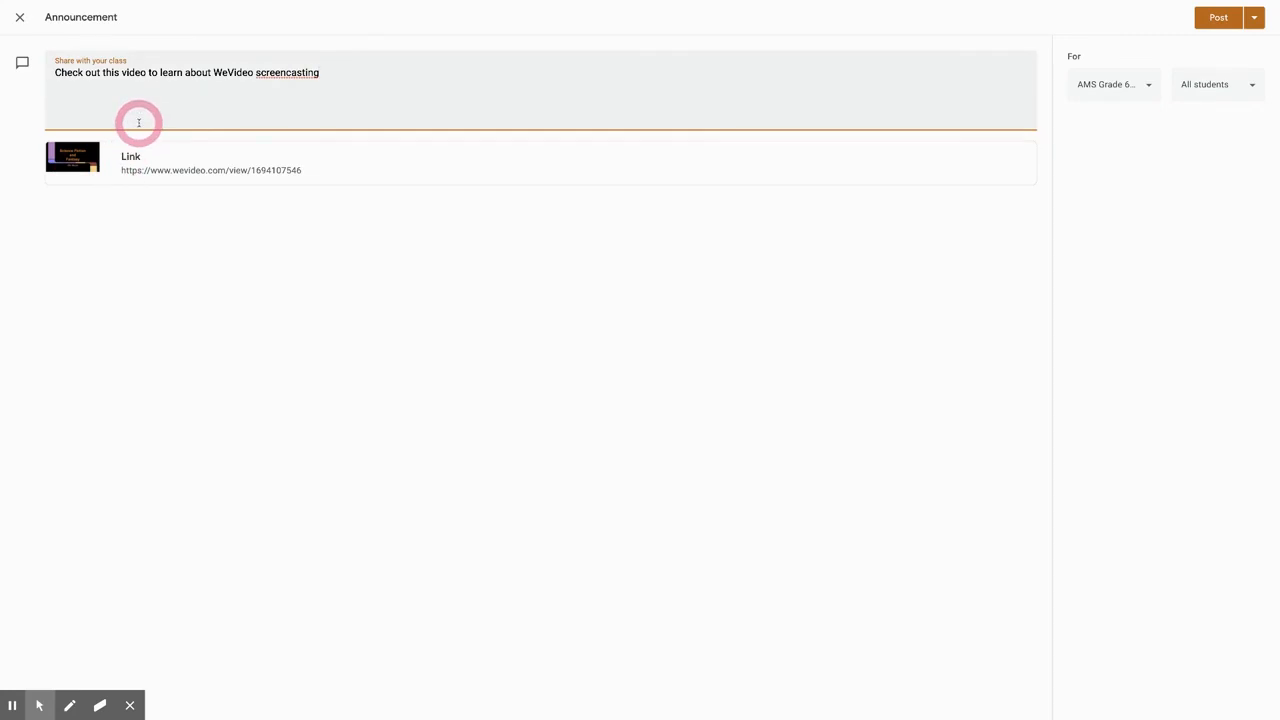
pyautogui.click(1148, 86)
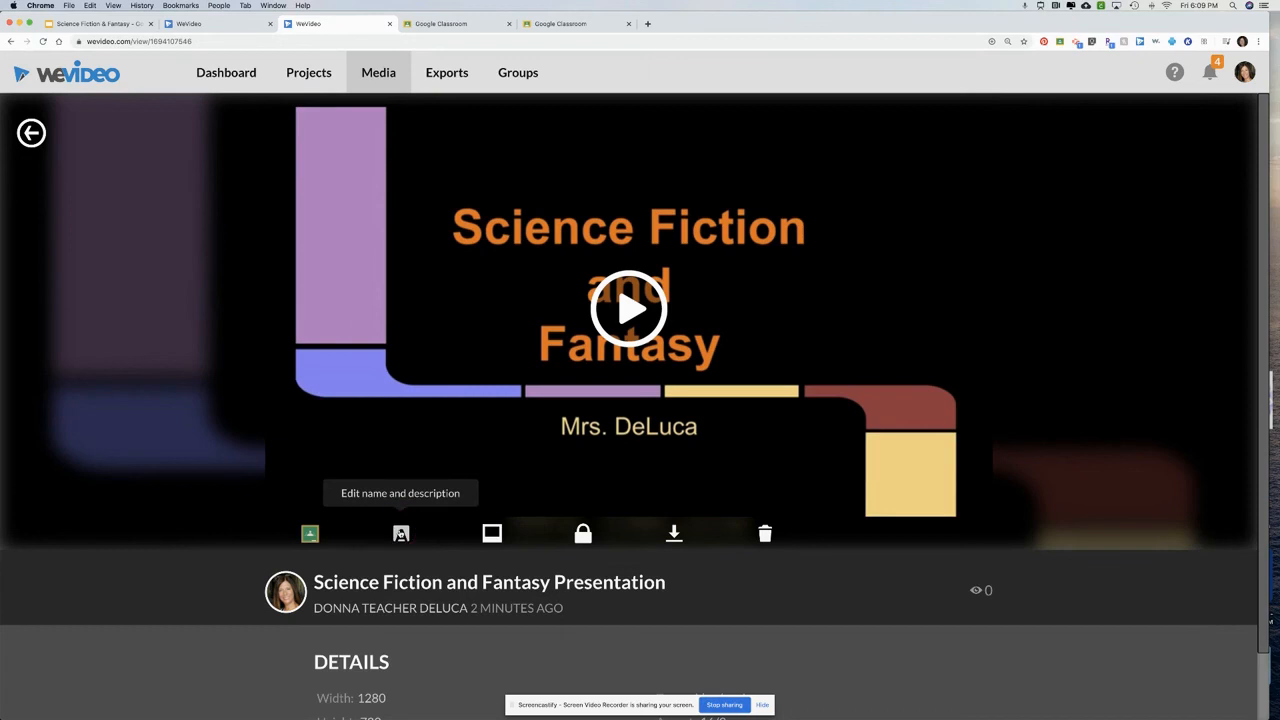
pyautogui.click(400, 533)
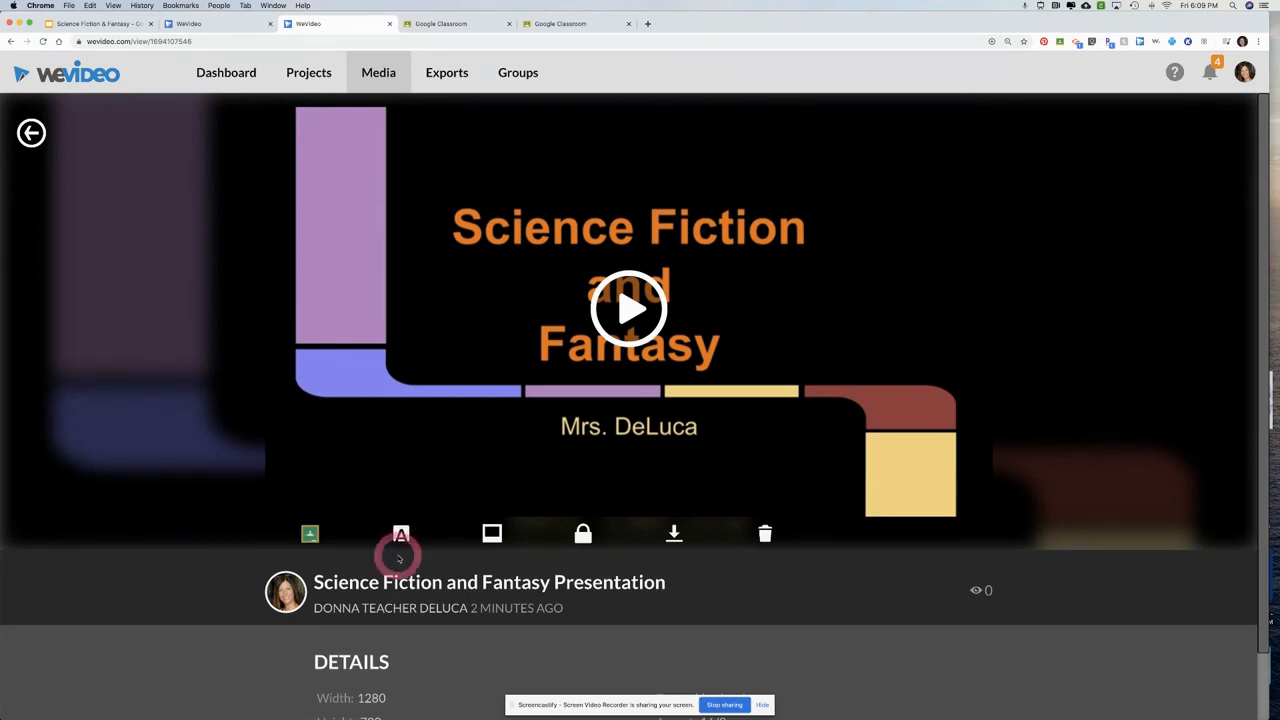
pyautogui.click(494, 535)
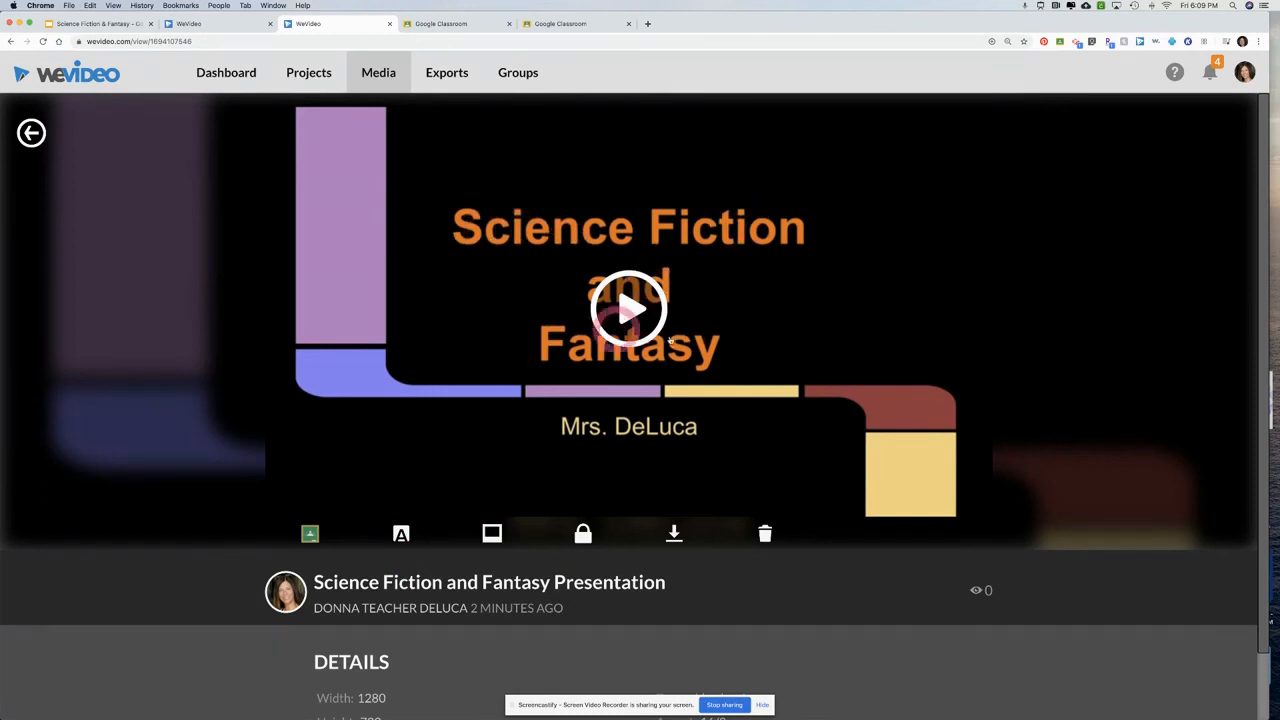
pyautogui.click(487, 534)
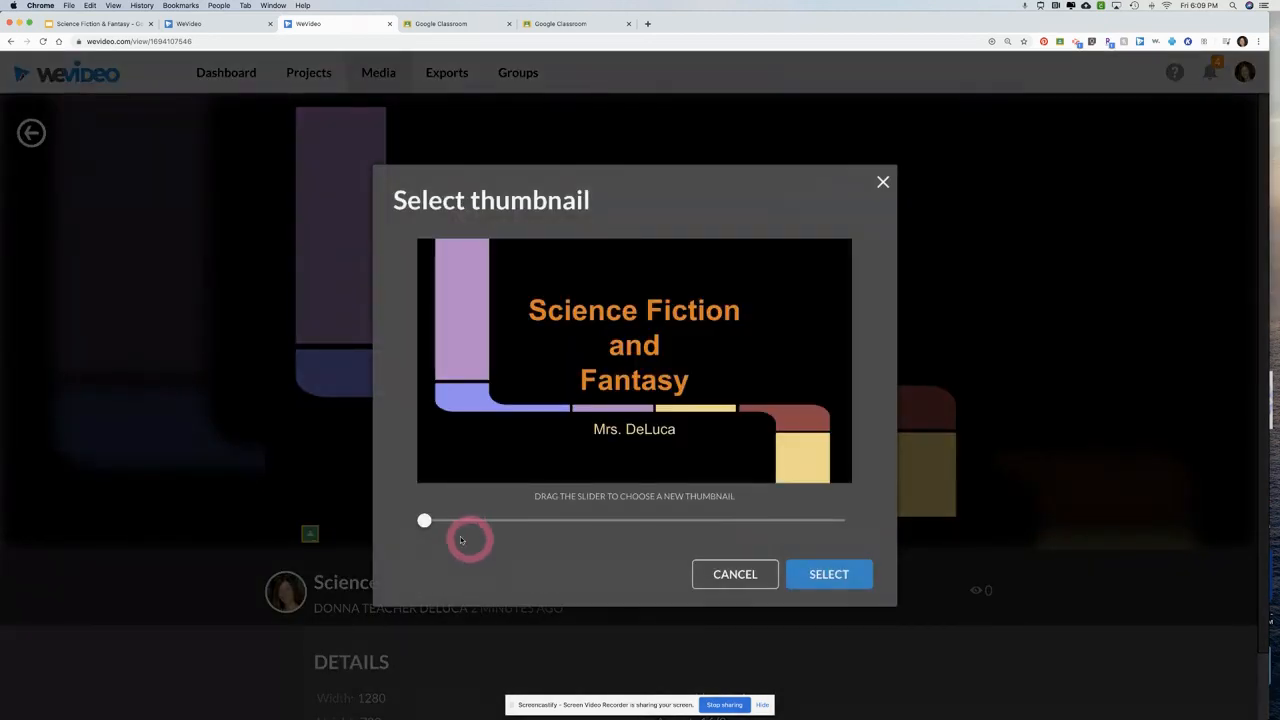
pyautogui.moveTo(426, 520); pyautogui.dragTo(512, 521)
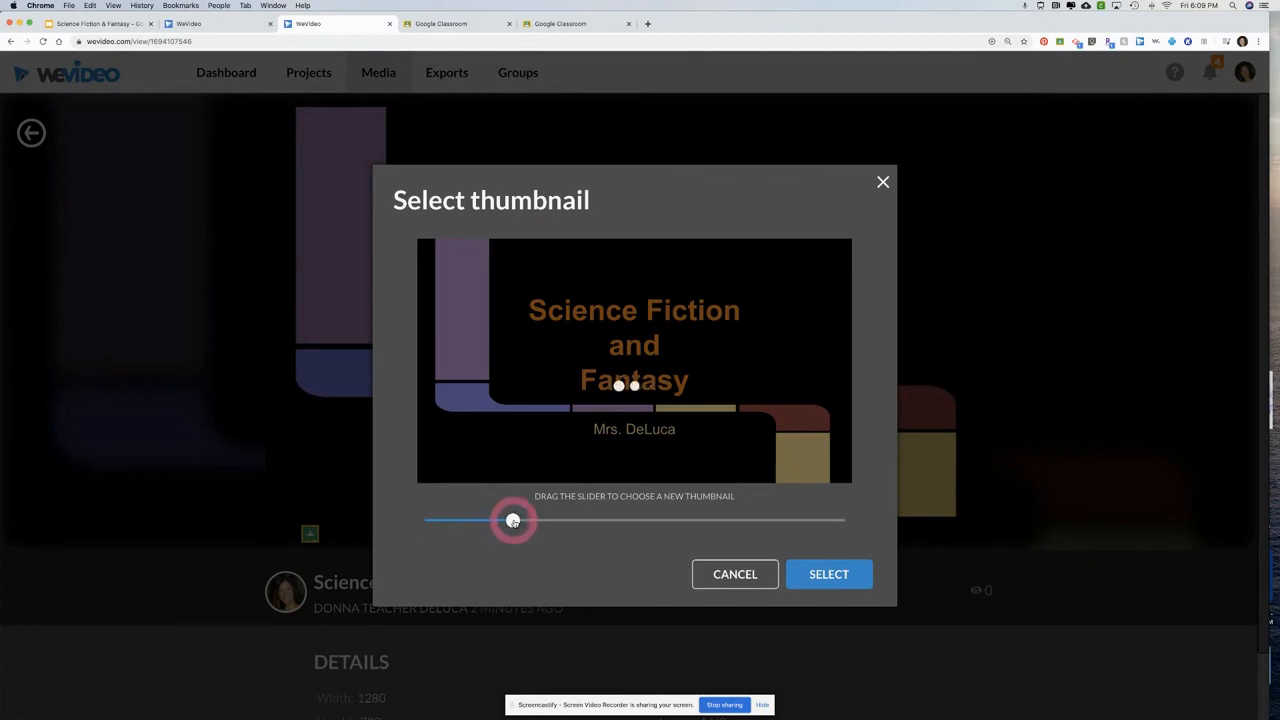
pyautogui.moveTo(514, 521); pyautogui.dragTo(424, 521)
pyautogui.click(758, 568)
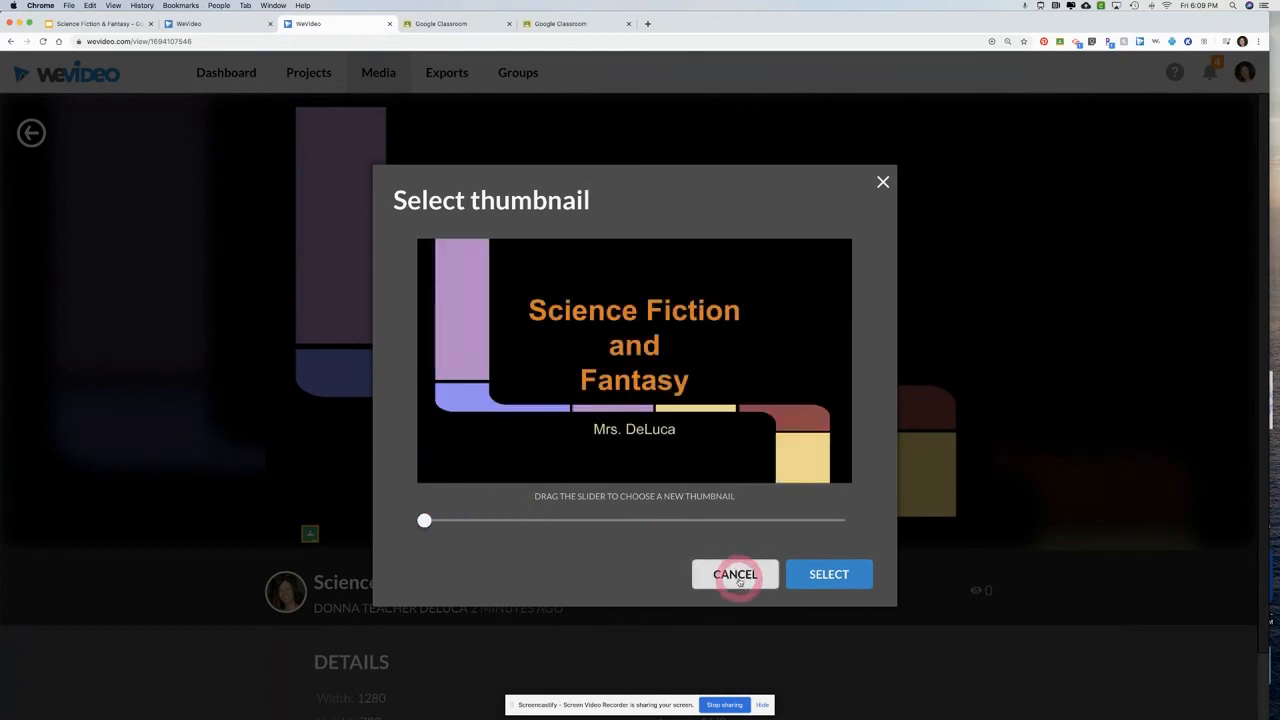
pyautogui.click(741, 580)
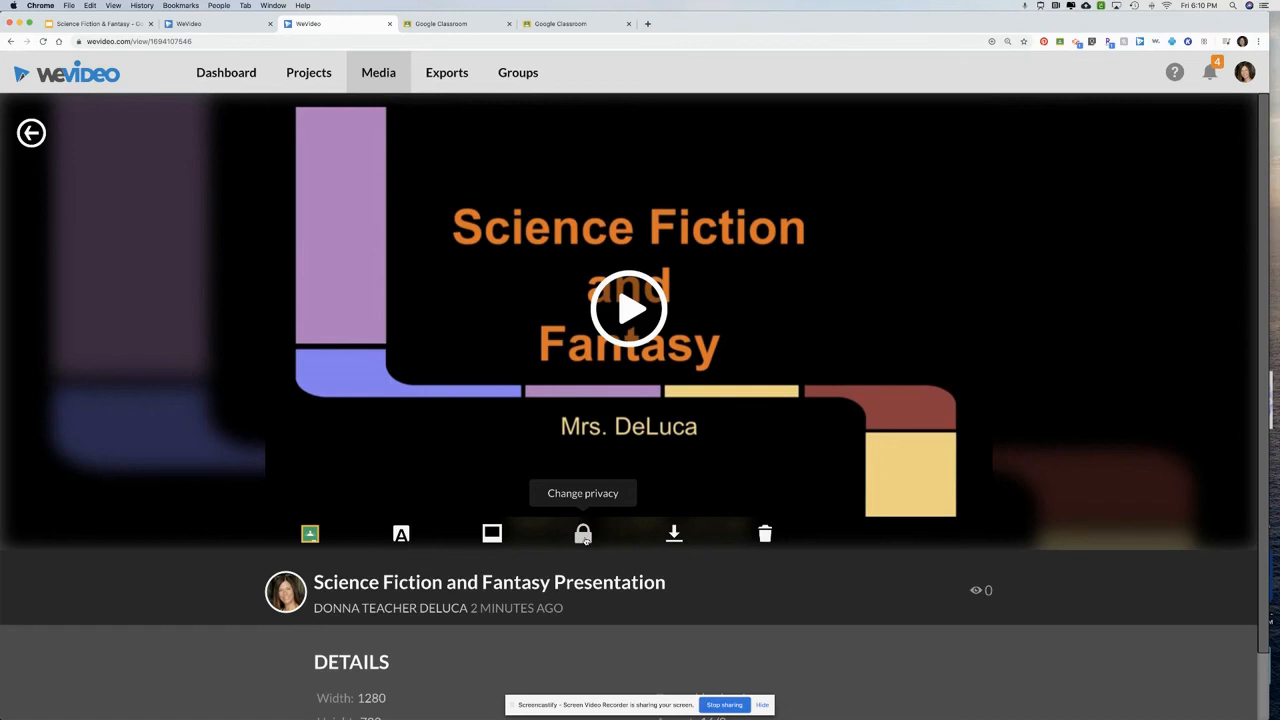
# Change the privacy of the Science Fiction and Fantasy Presentation video to public
pyautogui.click(584, 536)
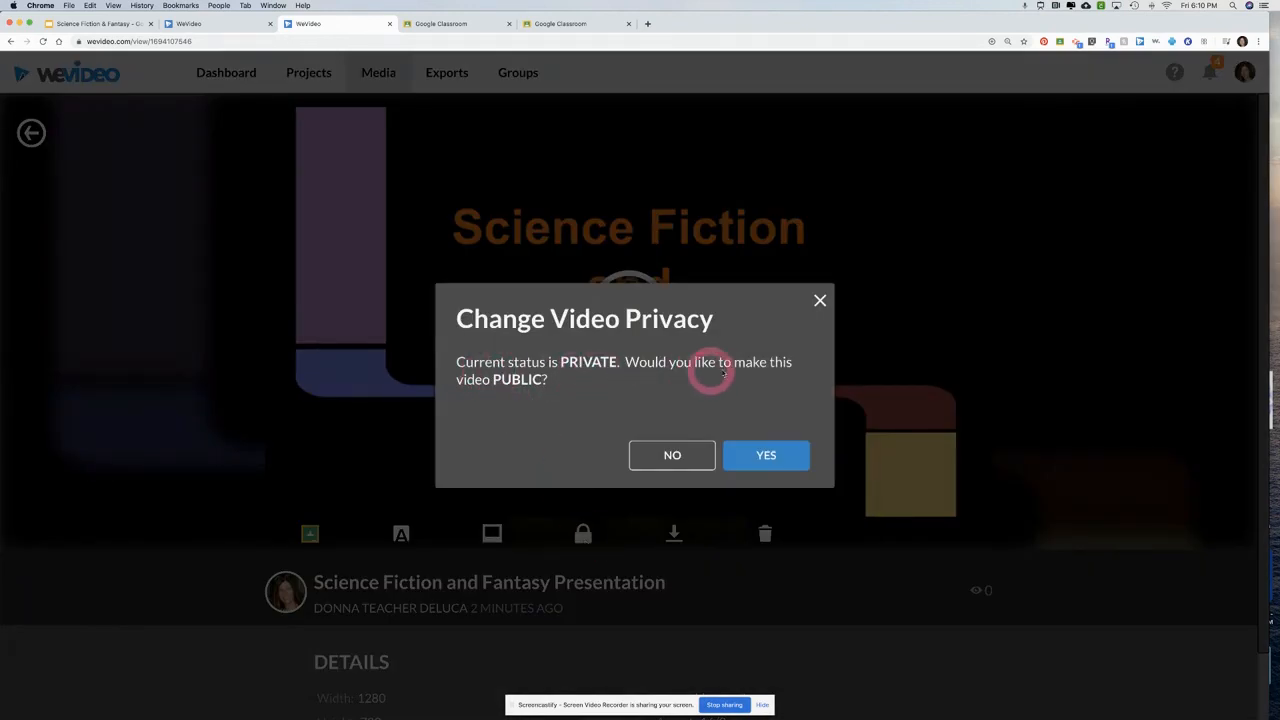
pyautogui.click(763, 458)
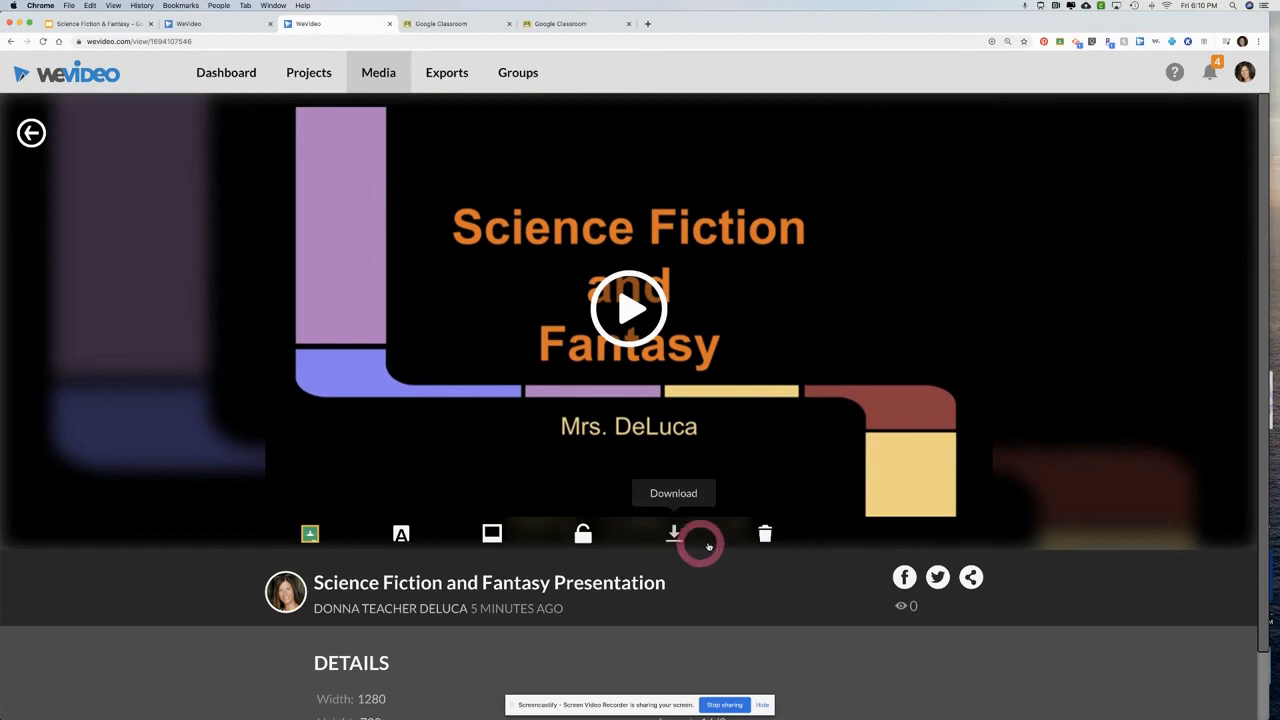
pyautogui.click(764, 535)
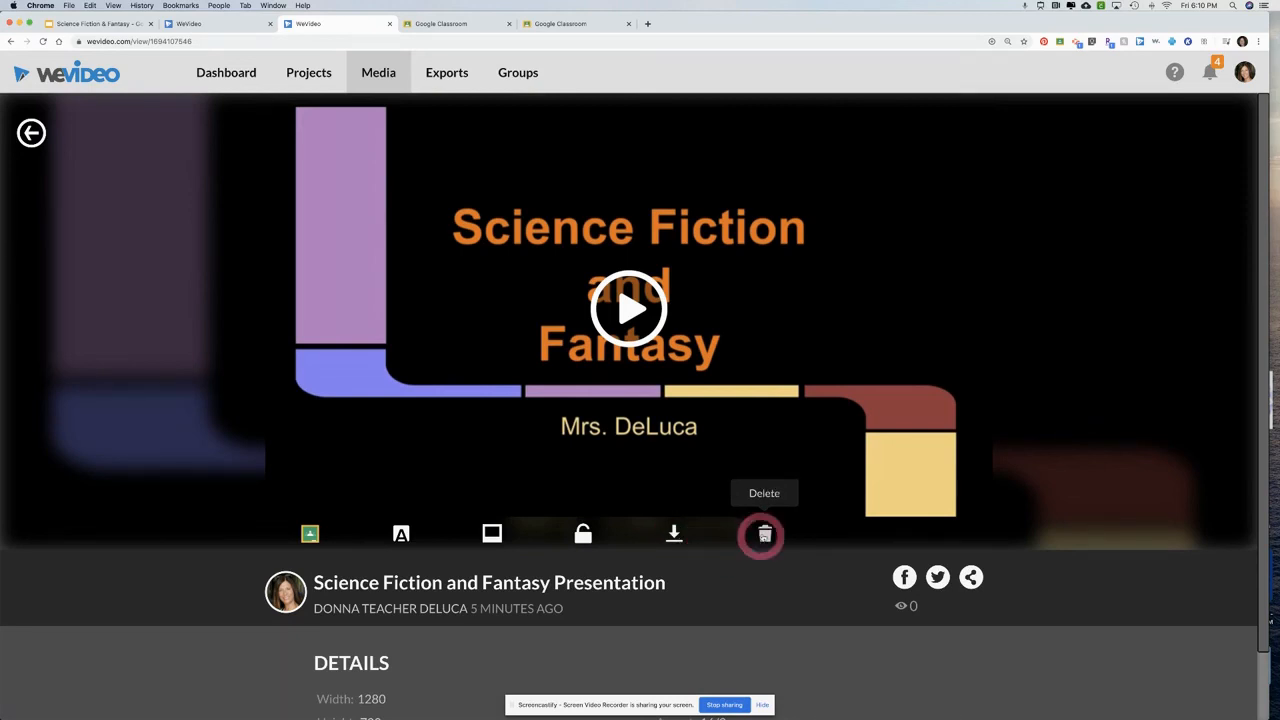
pyautogui.click(766, 534)
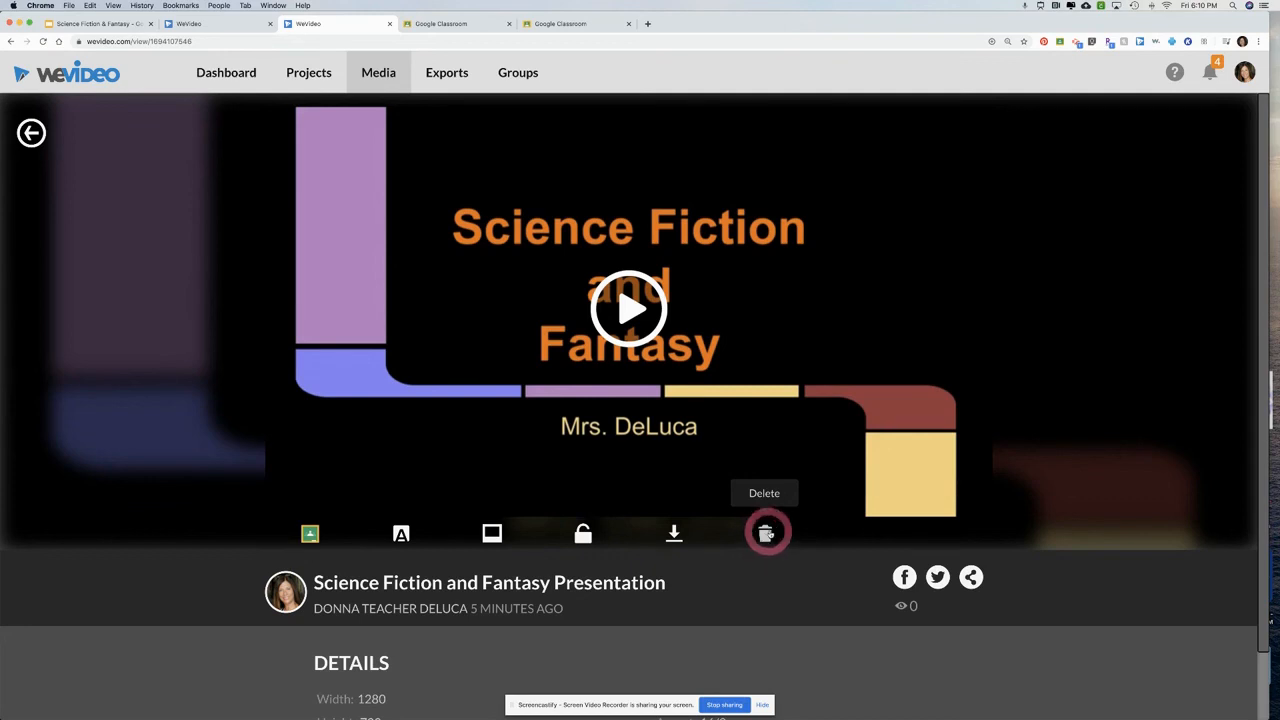